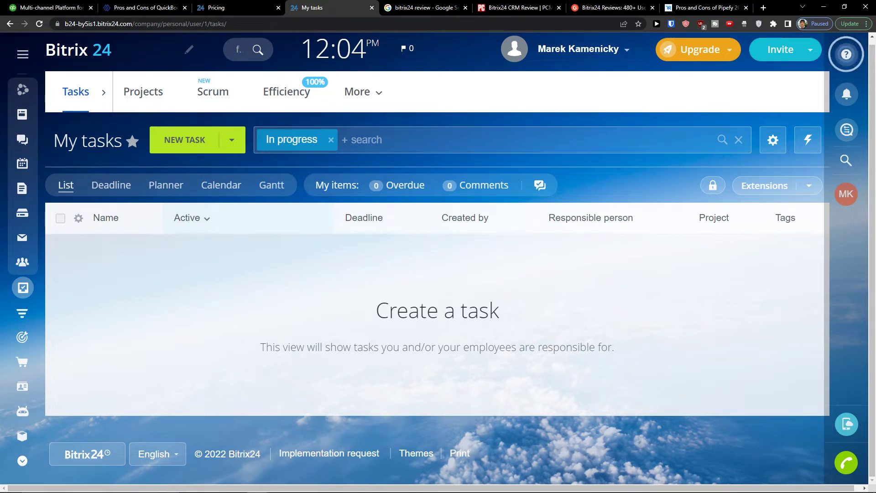
Show the Bitrix24 pricing page with plans from Free to Enterprise, glancing briefly at My tasks
click(221, 7)
scroll(214, 216, down, 2)
scroll(214, 216, down, 2)
scroll(215, 216, up, 3)
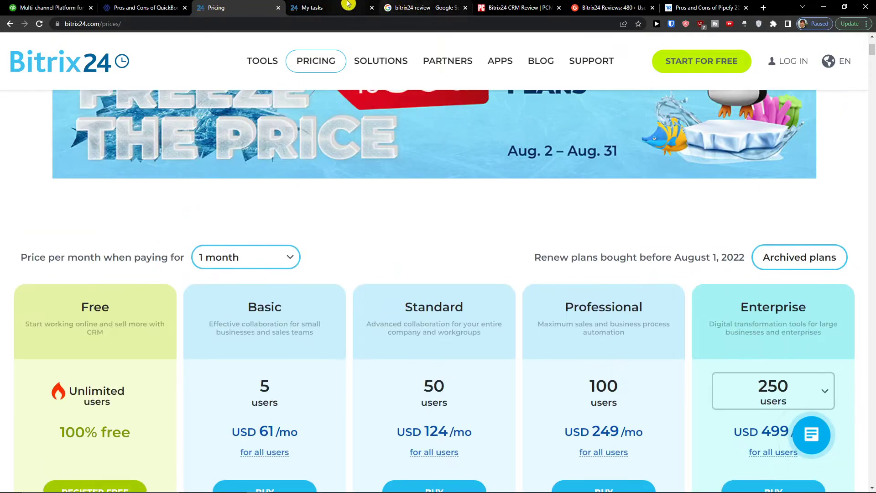
click(320, 7)
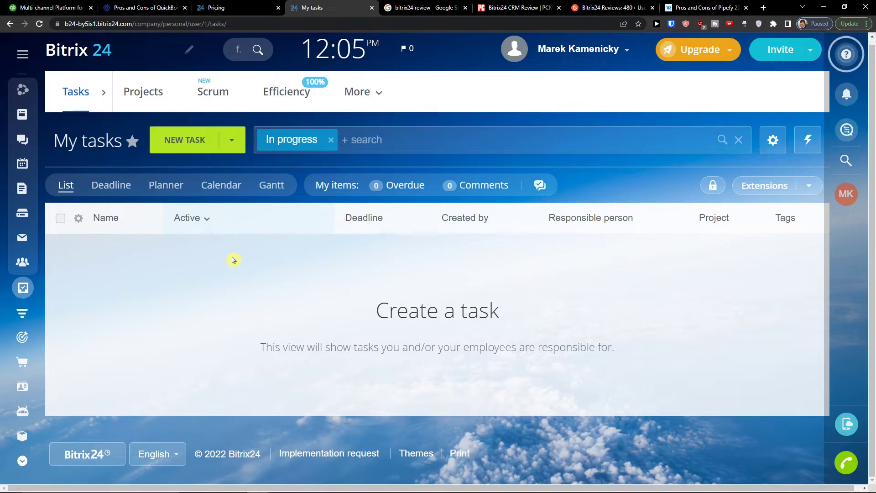
click(222, 13)
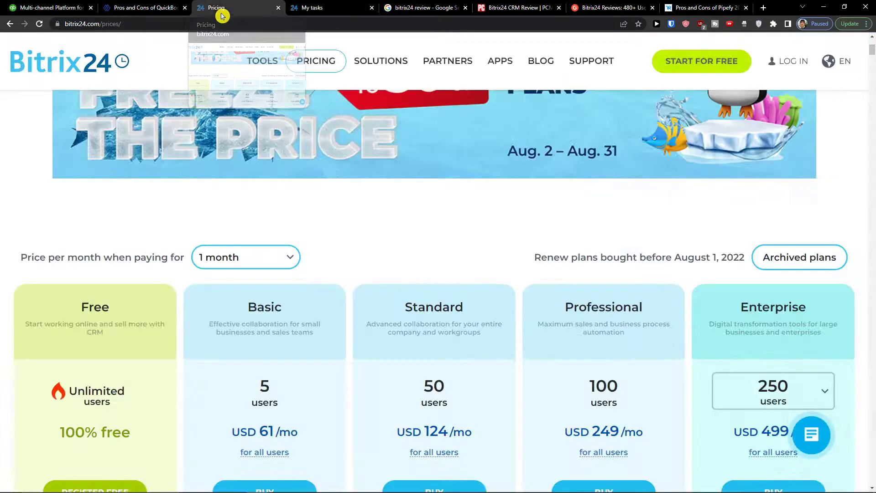
scroll(197, 191, down, 1)
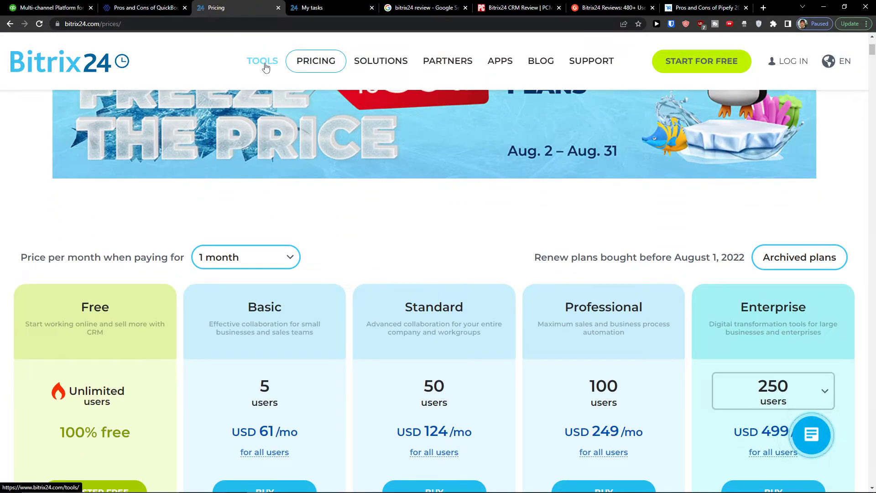
Open Solutions in a new tab, scroll through it, then go back to the Pricing tab
middle_click(383, 66)
scroll(255, 122, down, 2)
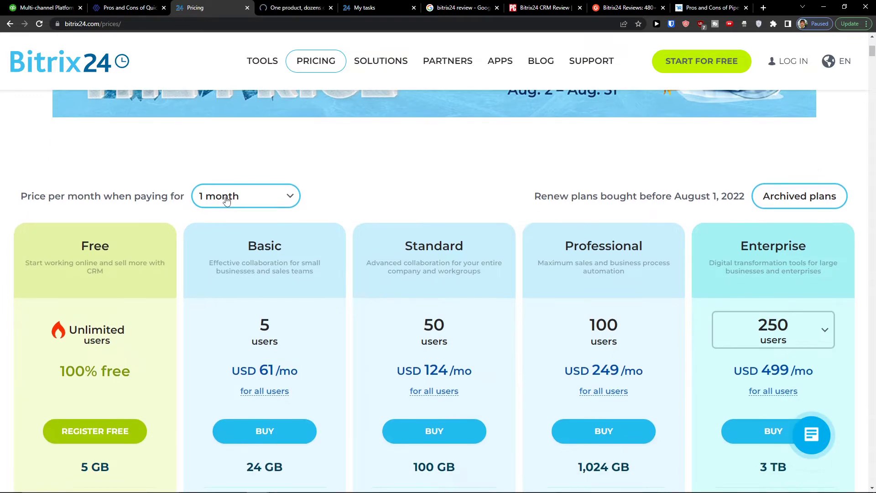
key(ctrl+Tab)
scroll(198, 184, down, 4)
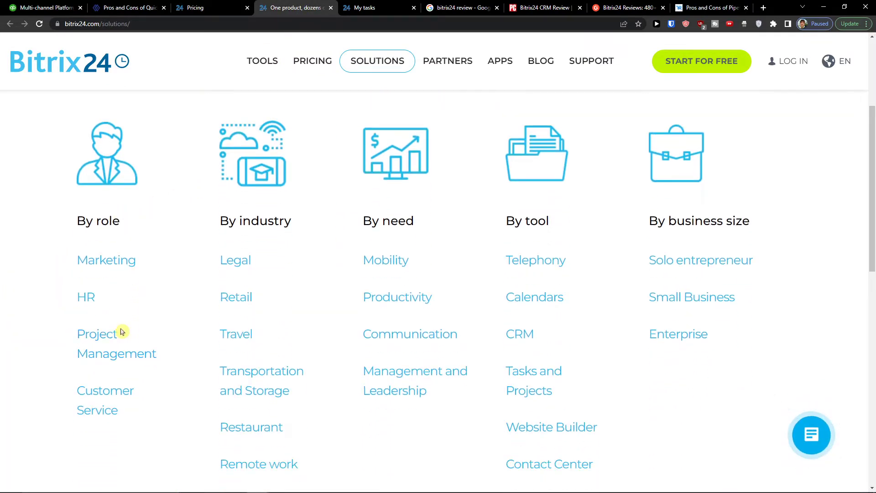
scroll(153, 339, down, 4)
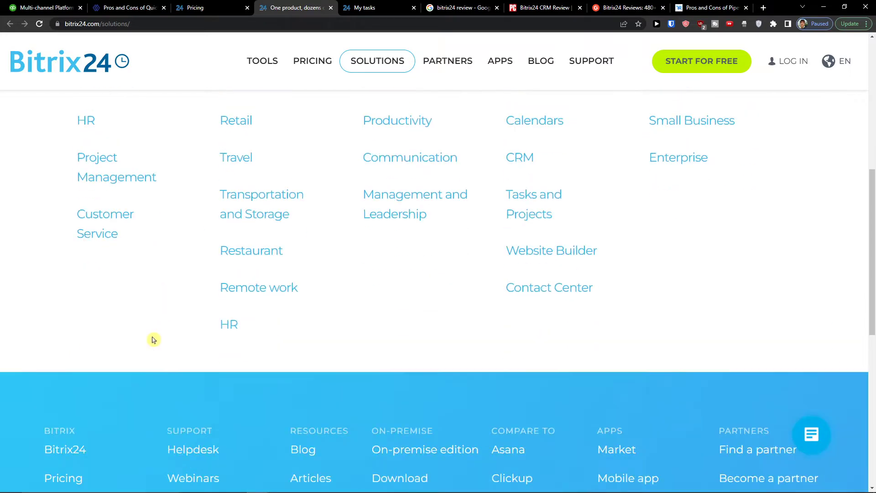
scroll(156, 338, up, 1)
scroll(548, 286, up, 3)
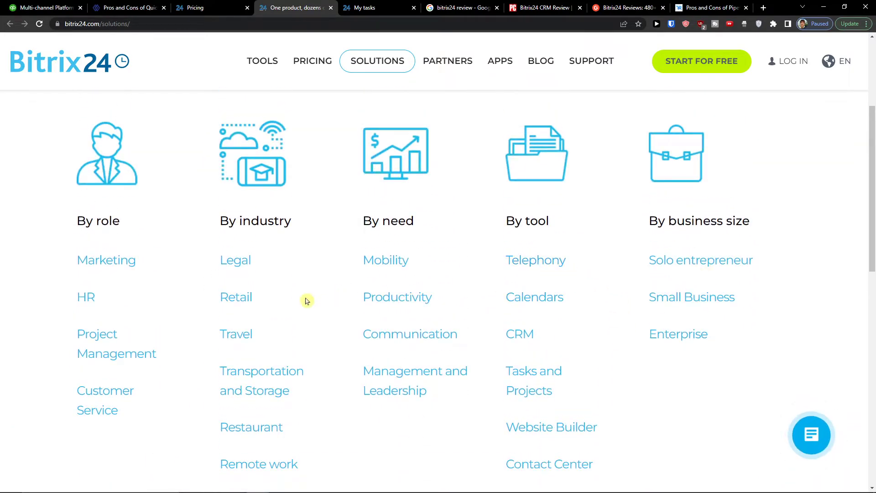
scroll(299, 305, down, 3)
scroll(293, 307, up, 1)
scroll(245, 397, down, 1)
scroll(245, 398, up, 1)
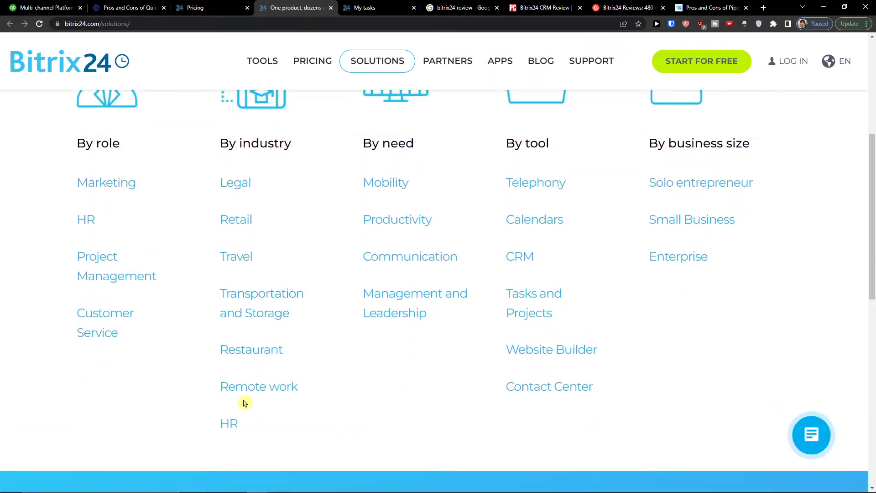
click(228, 6)
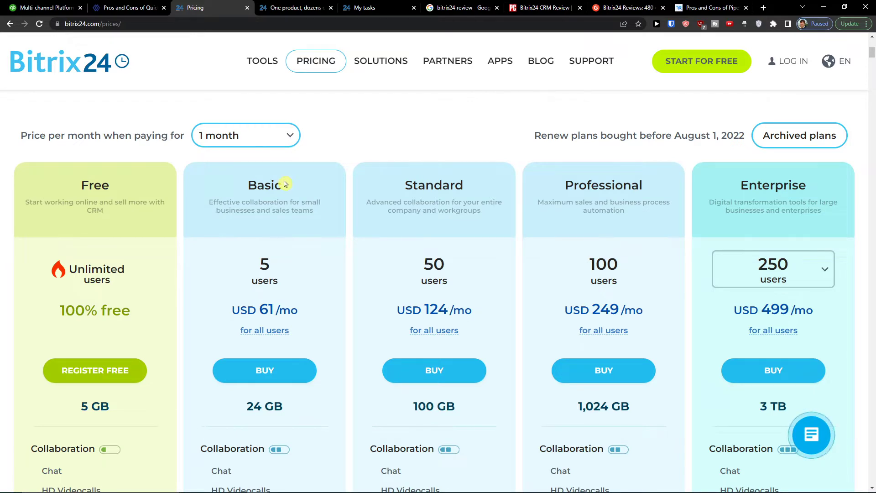
Scroll the pricing table and highlight the Basic, Standard and Professional (249) monthly prices
scroll(284, 191, down, 6)
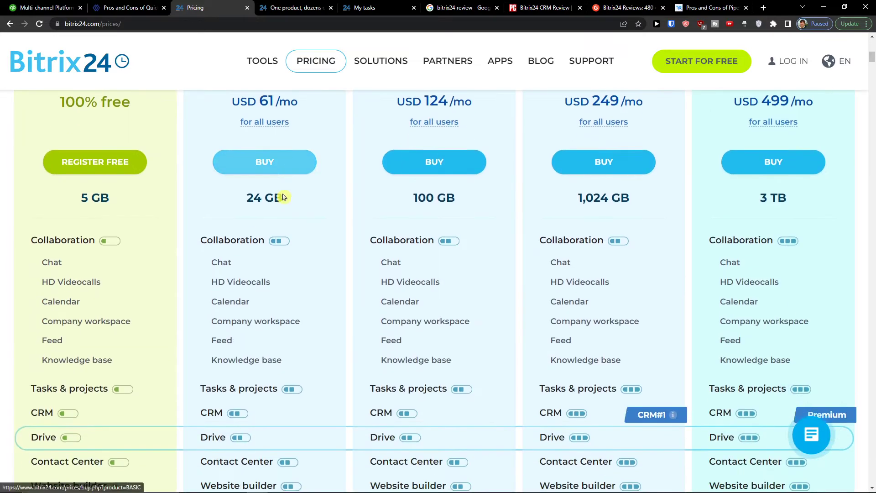
scroll(283, 199, up, 5)
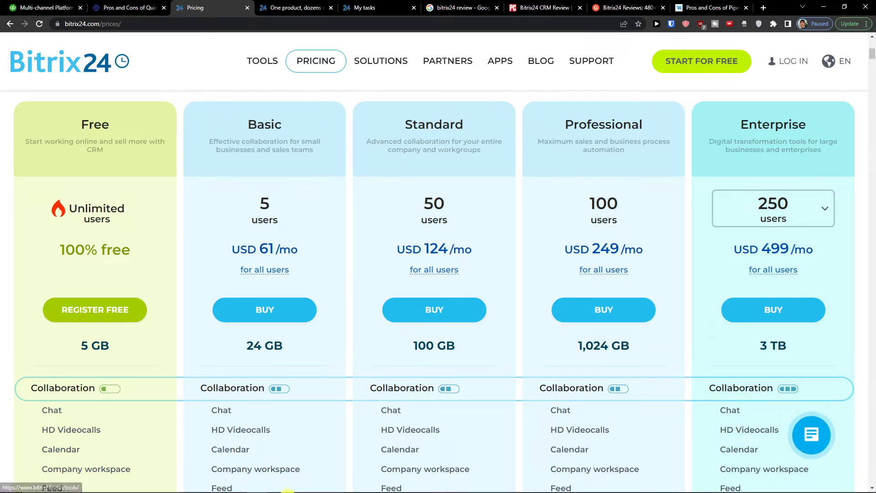
scroll(180, 289, down, 1)
scroll(160, 408, up, 3)
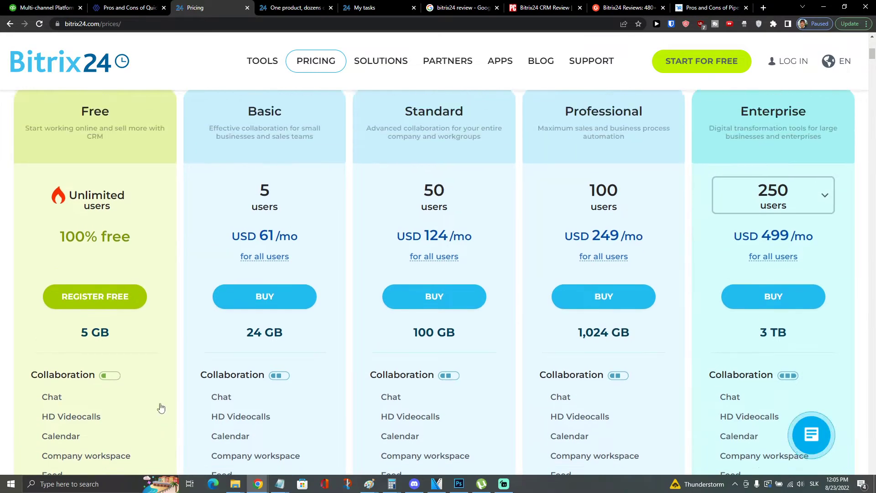
scroll(172, 359, down, 1)
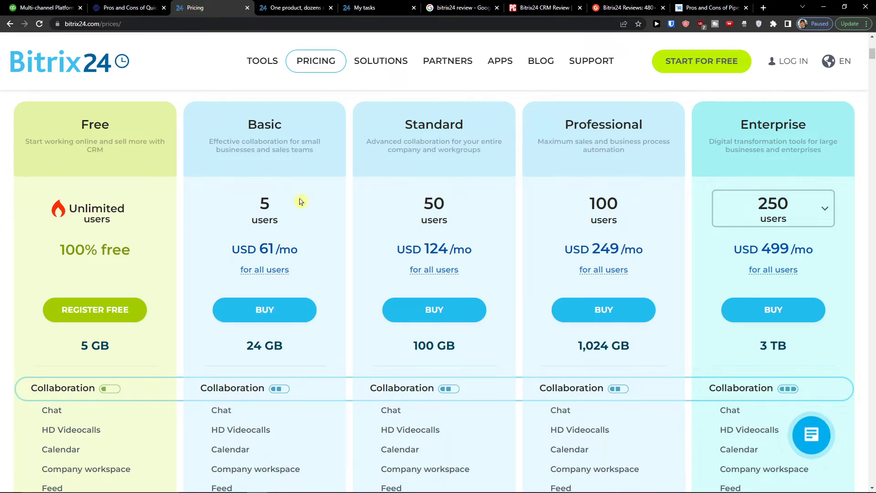
scroll(277, 250, down, 2)
scroll(277, 250, up, 2)
scroll(362, 251, down, 4)
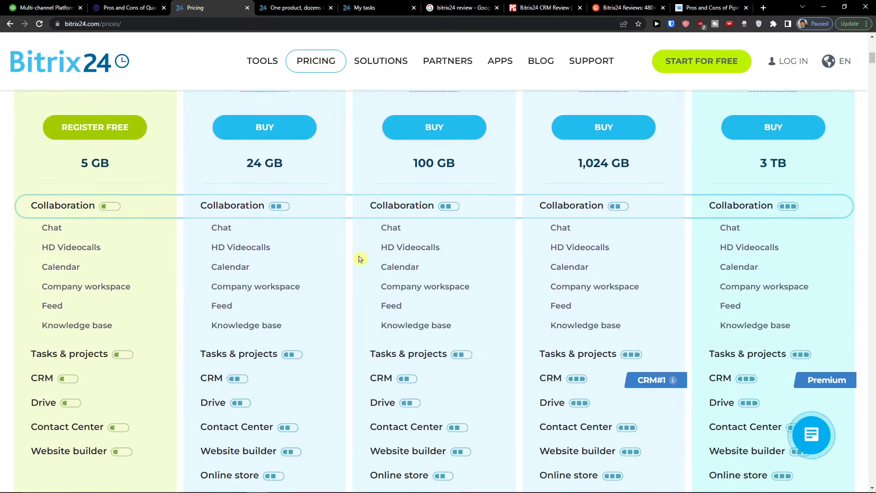
scroll(340, 282, up, 4)
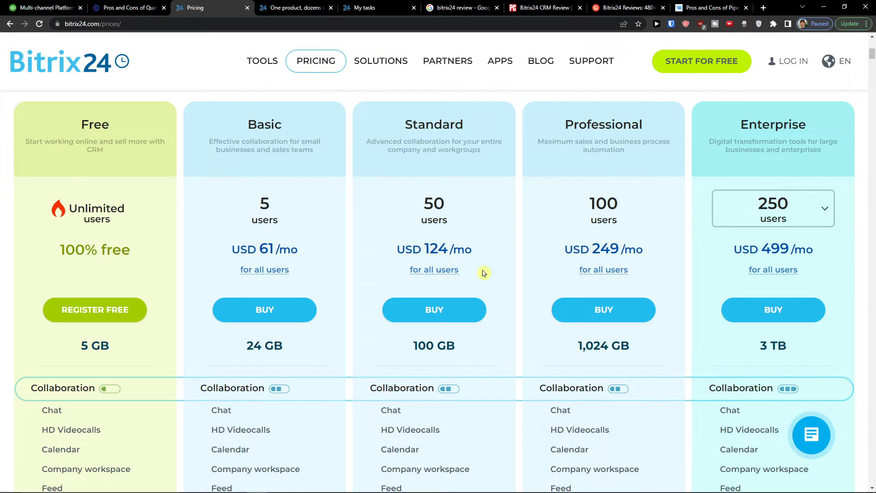
drag(240, 250, 333, 254)
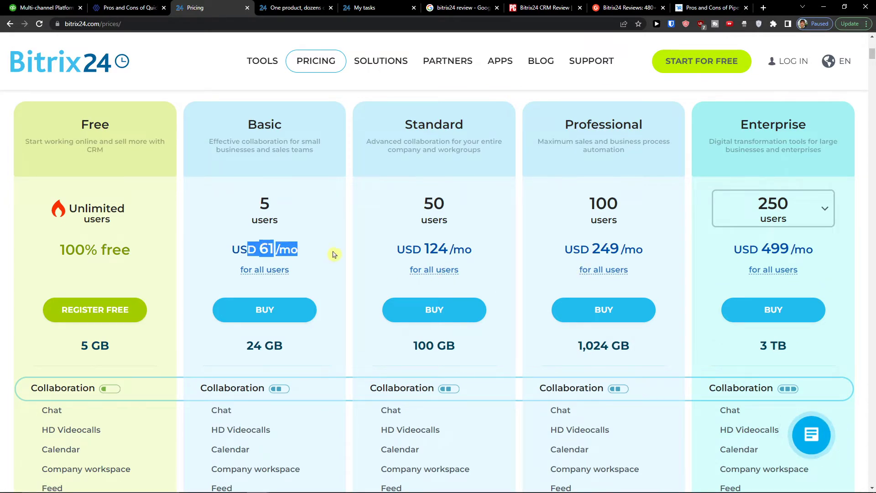
drag(405, 250, 489, 253)
click(596, 249)
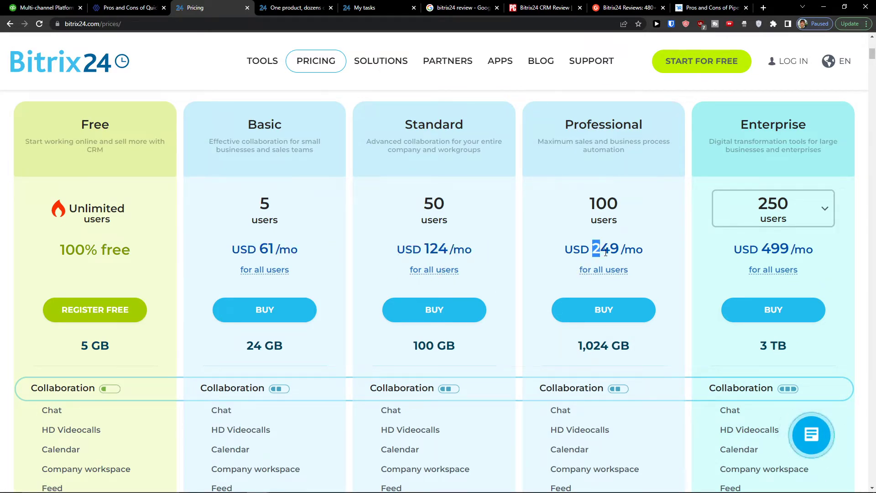
double_click(602, 249)
click(590, 248)
Open the CRM row's feature comparison popup
scroll(450, 234, down, 5)
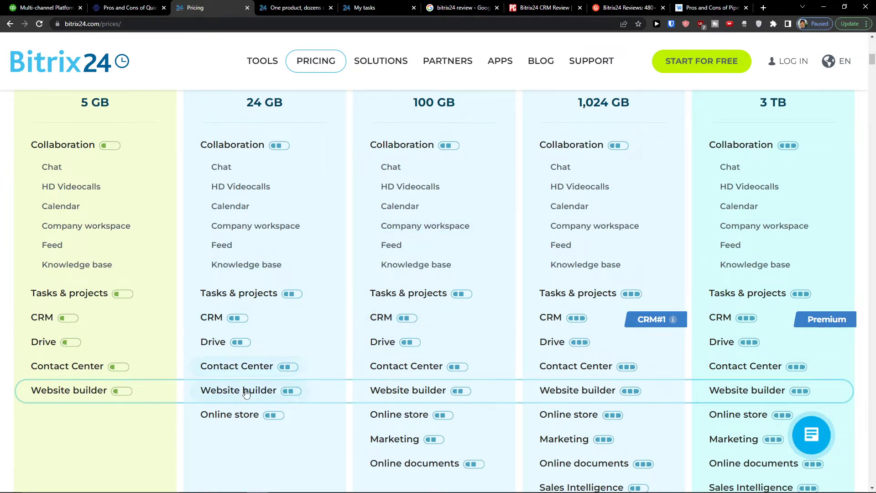
scroll(274, 297, up, 1)
scroll(304, 313, down, 1)
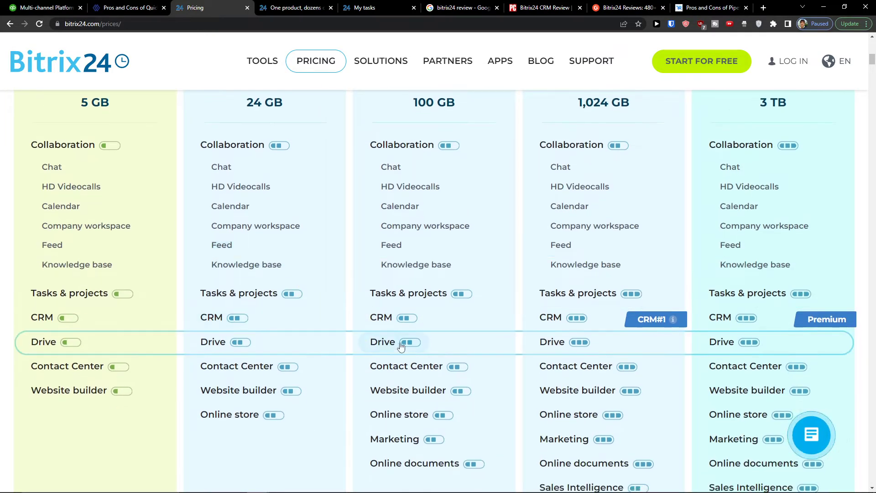
click(446, 326)
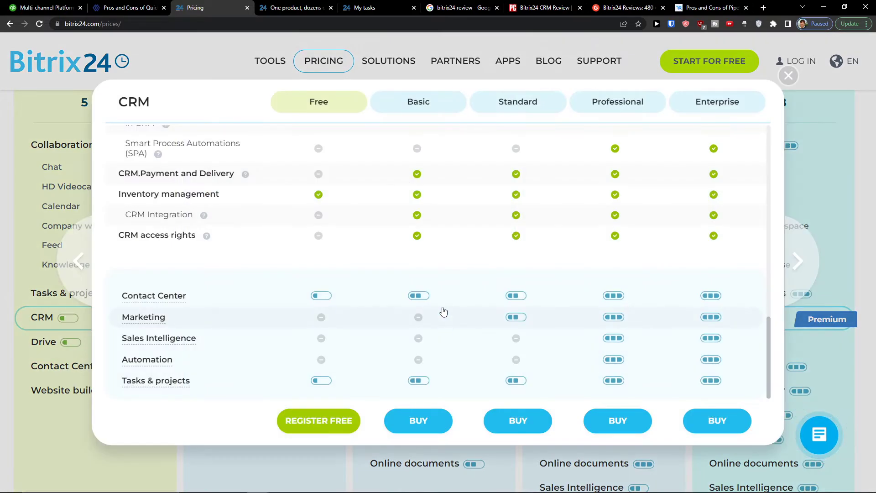
Scroll through the CRM comparison rows, from inventory and access rights down to Sales Intelligence and Automation
scroll(433, 296, up, 6)
scroll(433, 296, up, 10)
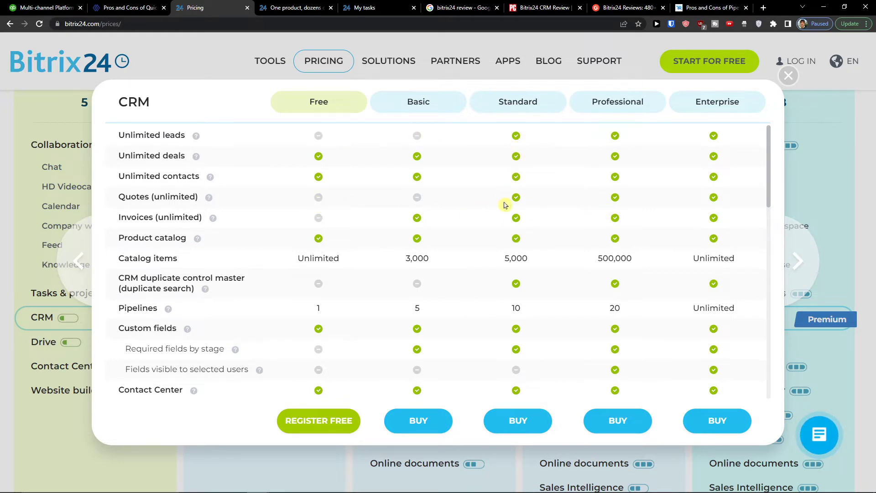
scroll(205, 233, down, 2)
scroll(229, 235, up, 2)
scroll(214, 274, down, 2)
scroll(254, 285, down, 2)
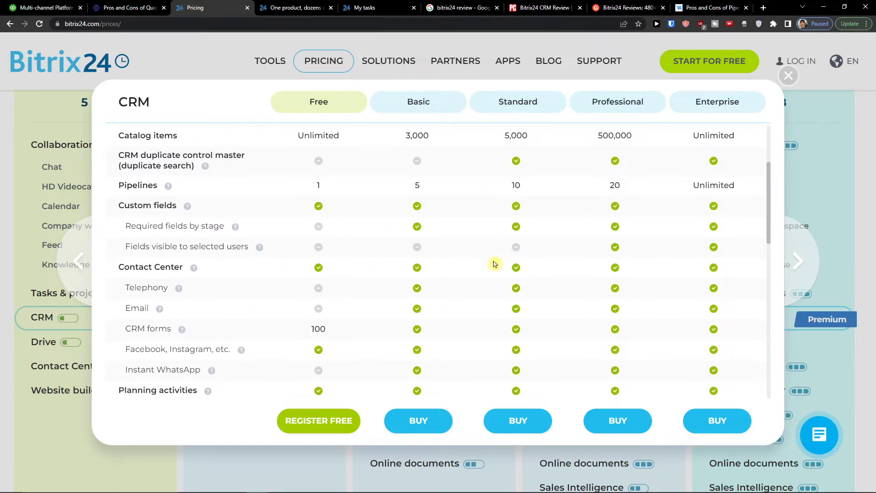
scroll(410, 264, down, 6)
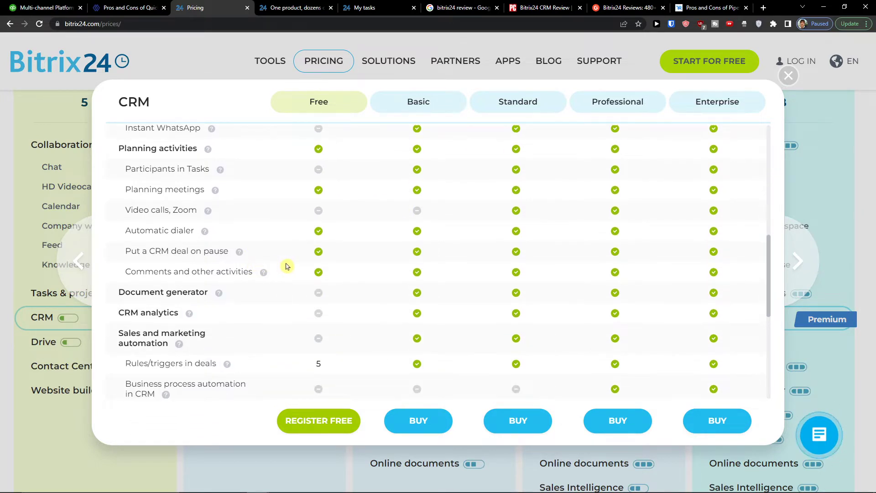
scroll(287, 266, down, 3)
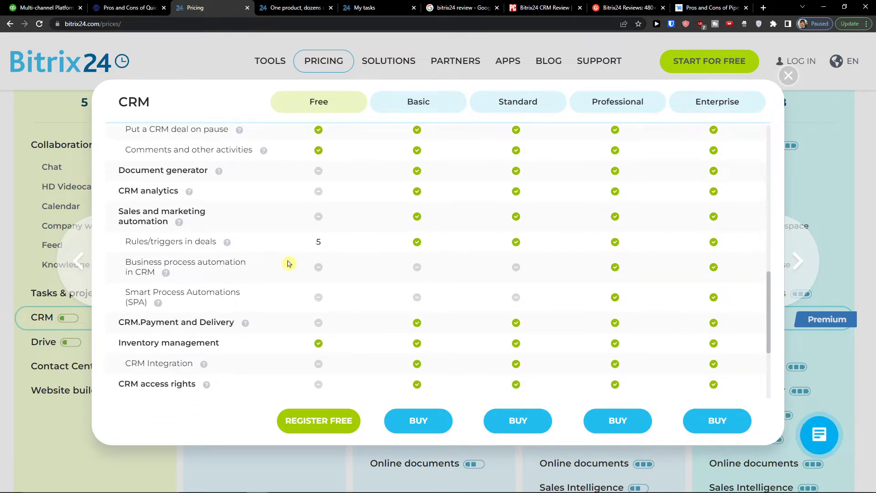
scroll(288, 265, down, 3)
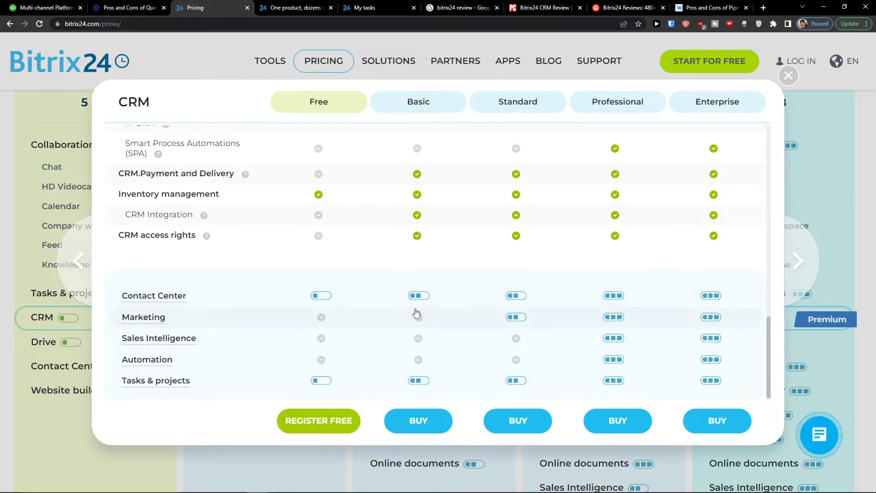
Close the CRM comparison and scroll through the plans' feature lists
click(788, 75)
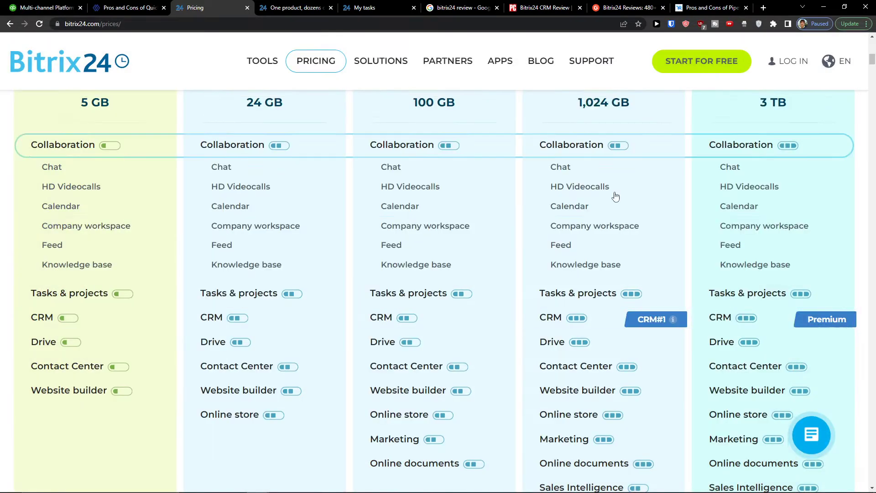
scroll(508, 235, down, 2)
scroll(467, 248, up, 1)
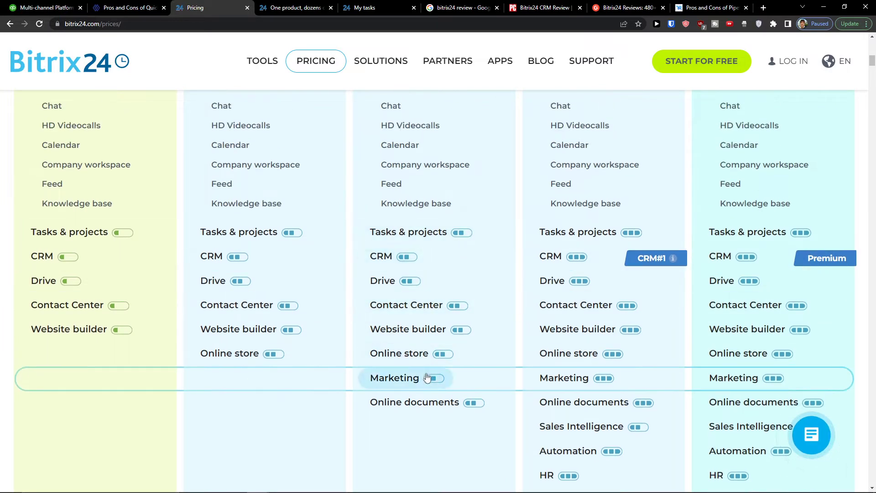
scroll(429, 377, up, 3)
scroll(429, 377, up, 5)
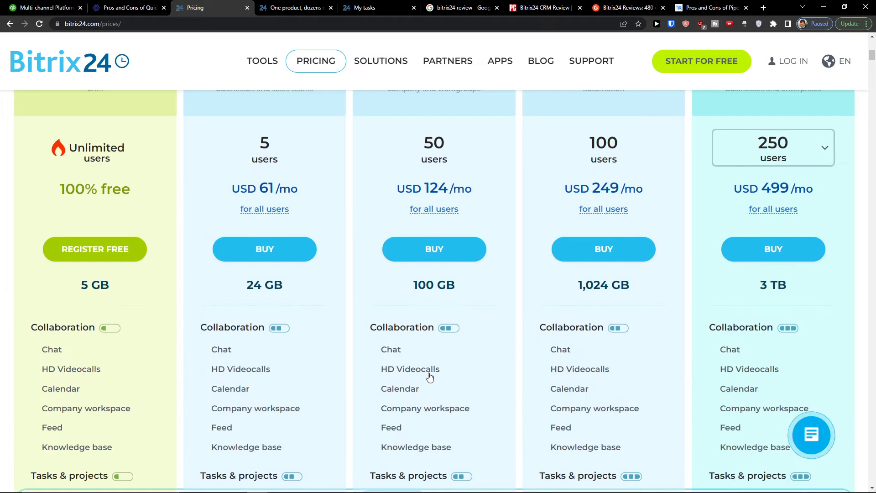
scroll(429, 403, down, 7)
scroll(429, 403, down, 2)
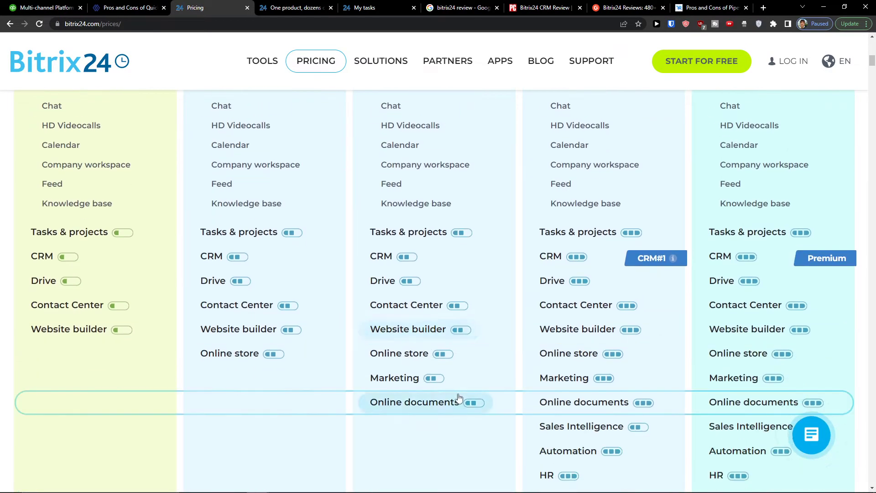
Open the Marketing feature comparison, review its rows, and close it
click(472, 385)
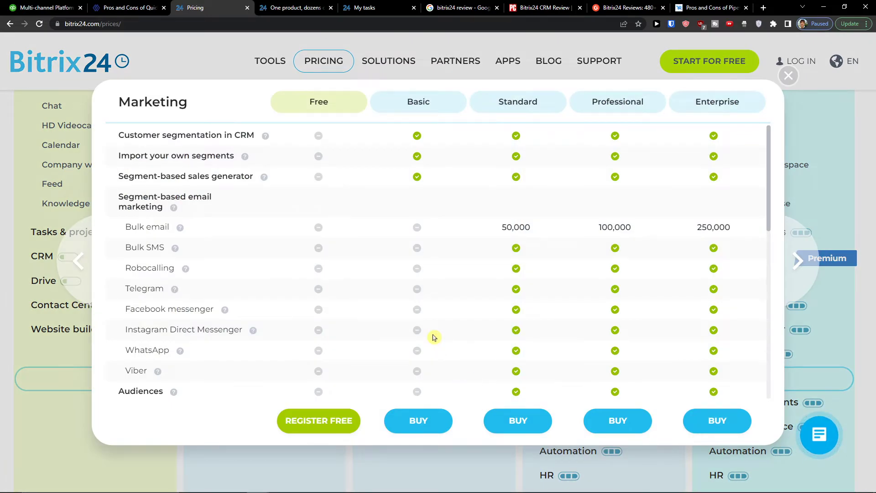
scroll(434, 337, down, 2)
scroll(433, 337, up, 2)
scroll(434, 337, down, 3)
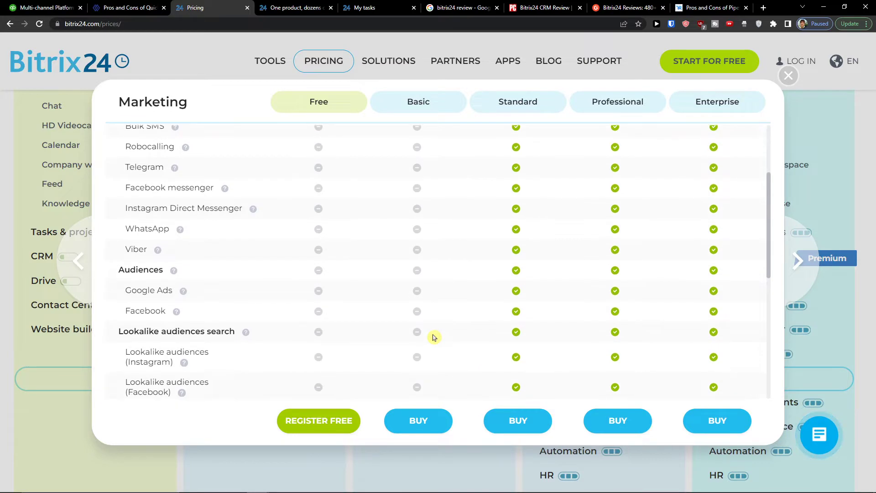
scroll(433, 337, down, 3)
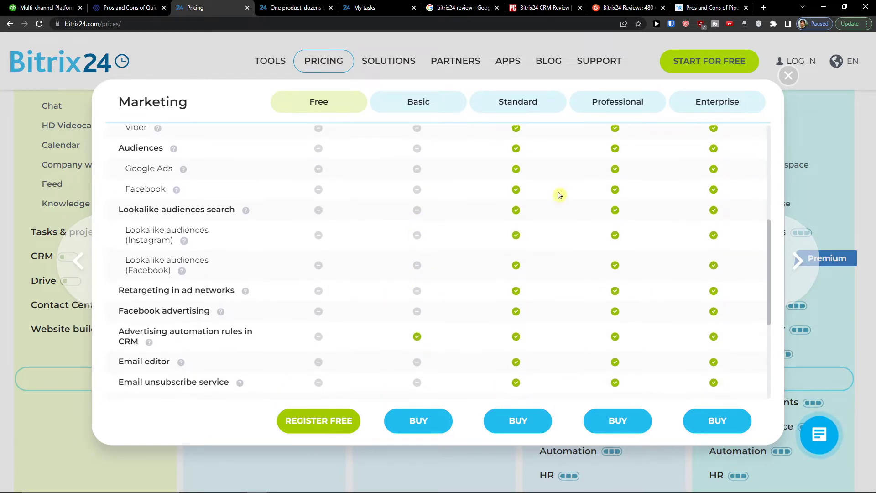
click(787, 75)
Scroll back through the pricing plan cards
scroll(474, 247, up, 10)
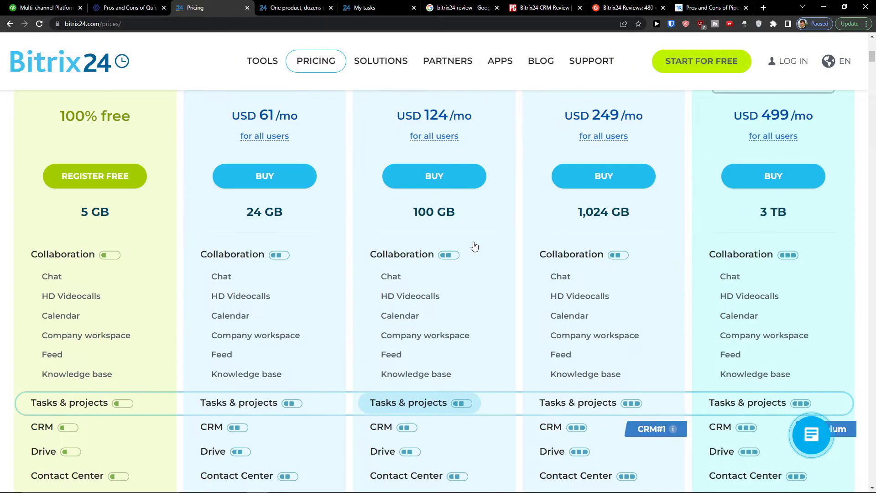
scroll(475, 247, down, 8)
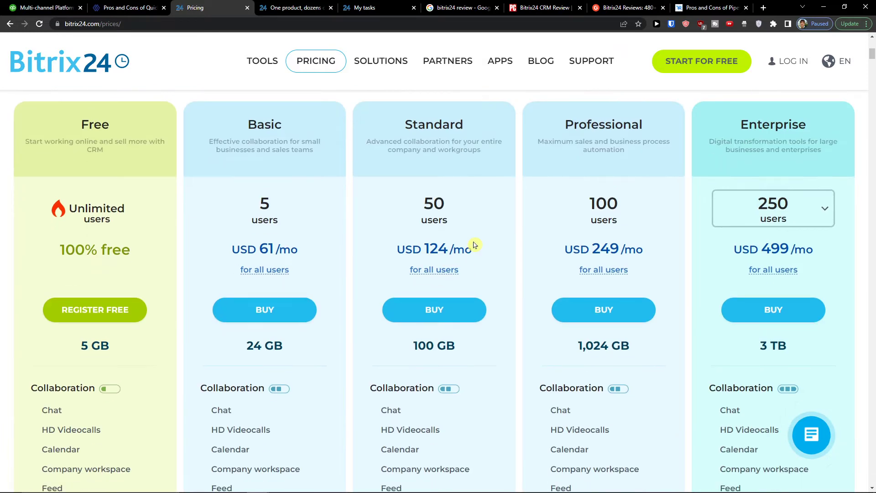
scroll(475, 245, up, 1)
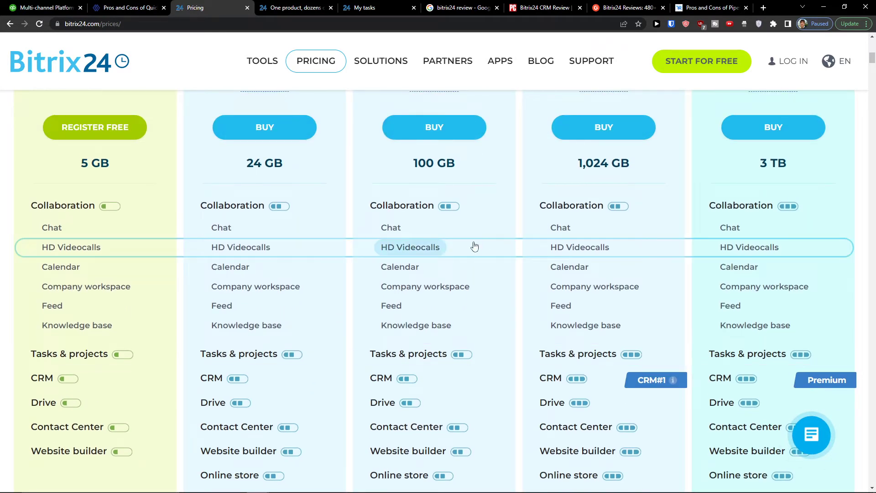
scroll(474, 246, up, 3)
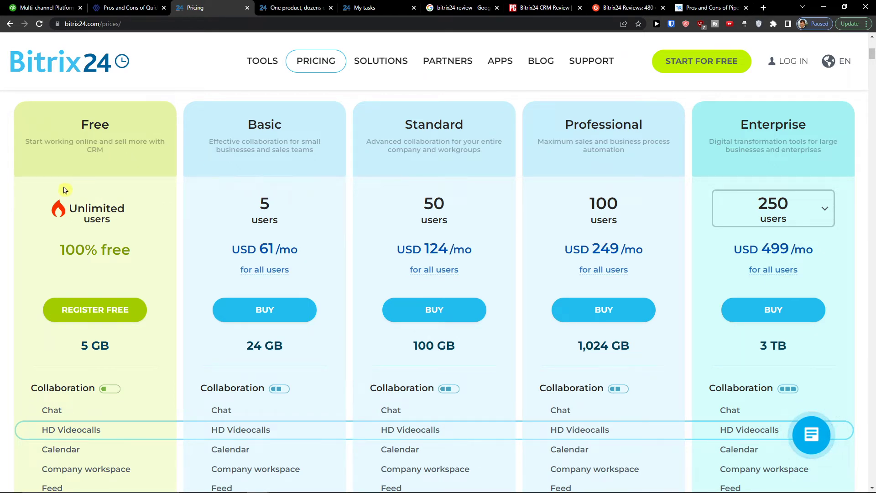
scroll(87, 297, down, 2)
Switch from the Pricing tab to the workspace's empty My tasks list
click(292, 8)
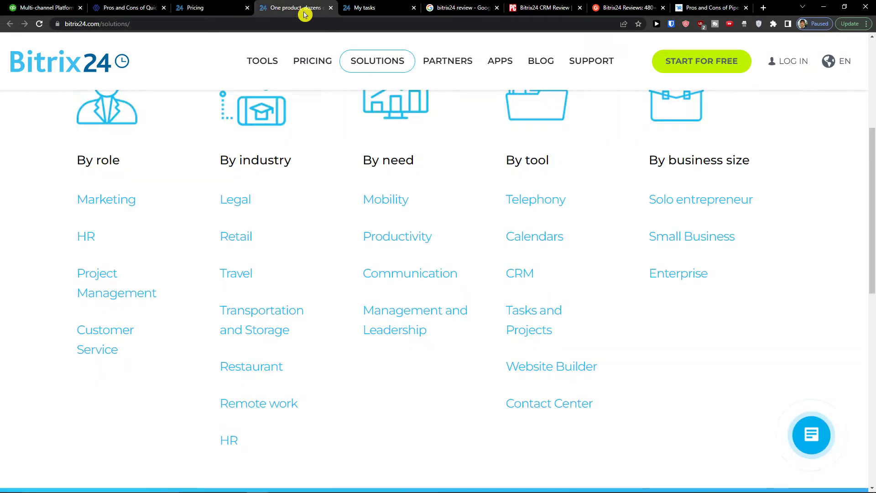
click(365, 8)
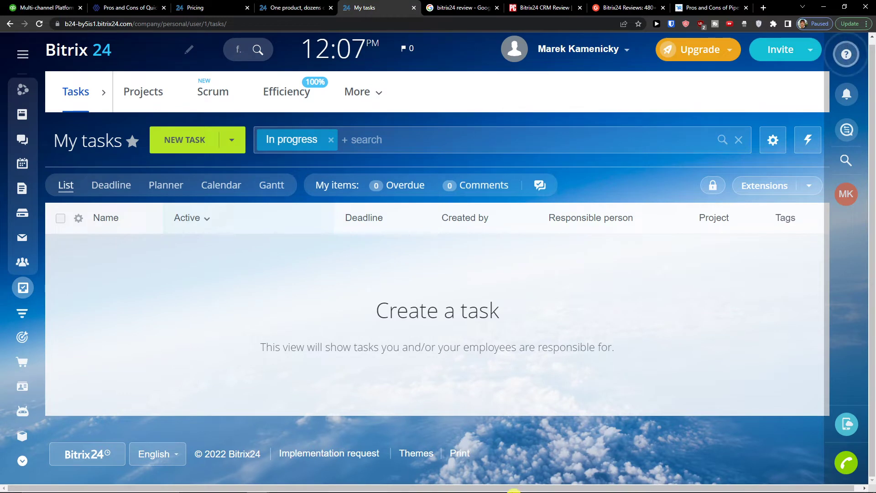
mouse_move(502, 490)
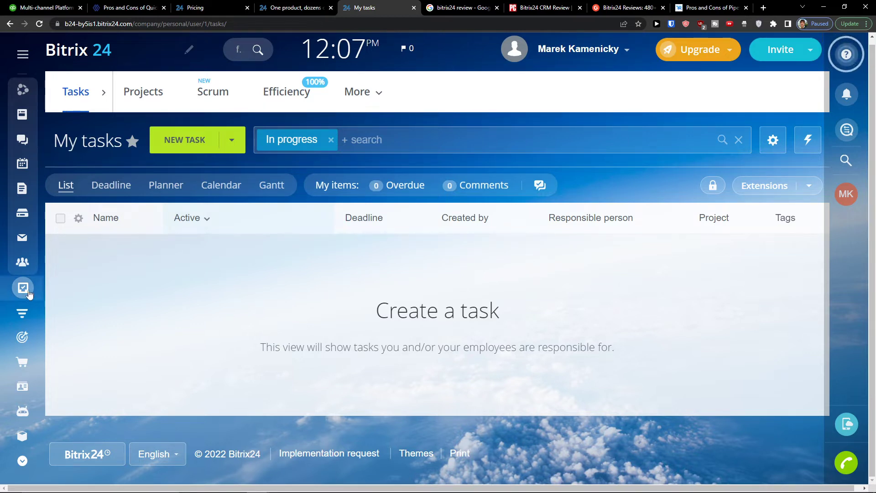
Expand the left sidebar and go to the CRM Deals board
mouse_move(23, 314)
scroll(74, 264, down, 3)
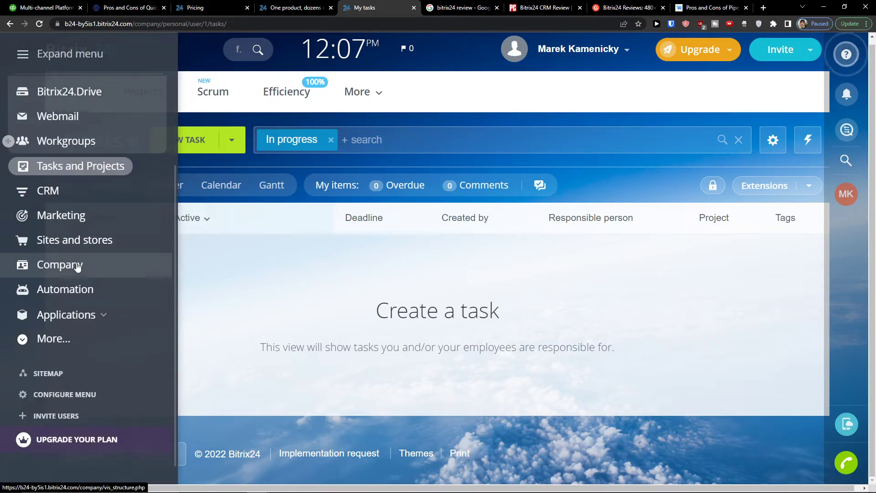
scroll(73, 265, up, 3)
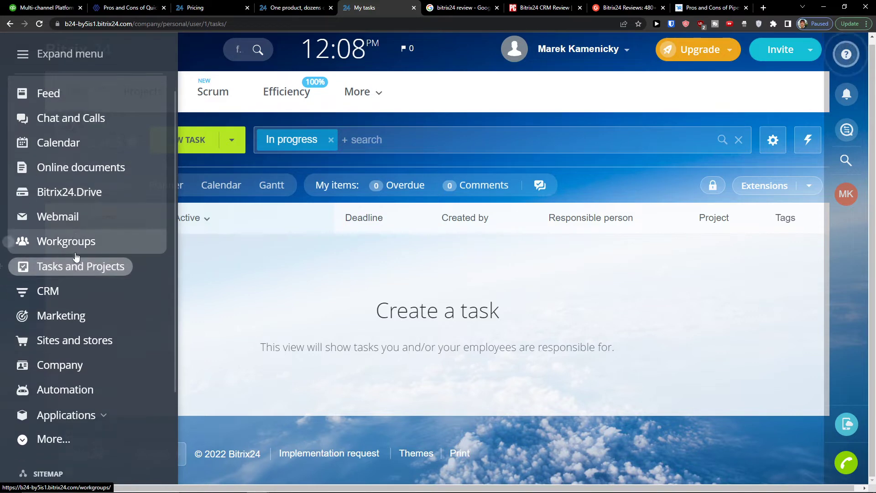
scroll(76, 254, down, 3)
scroll(87, 260, up, 4)
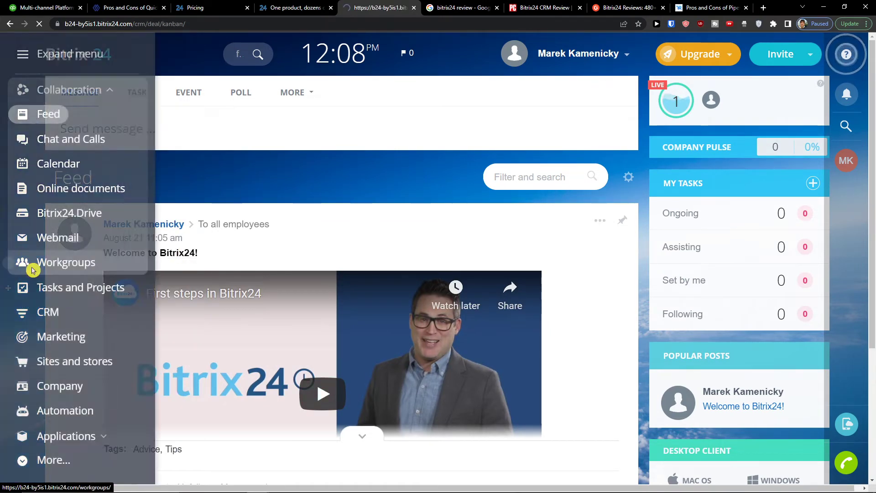
click(23, 313)
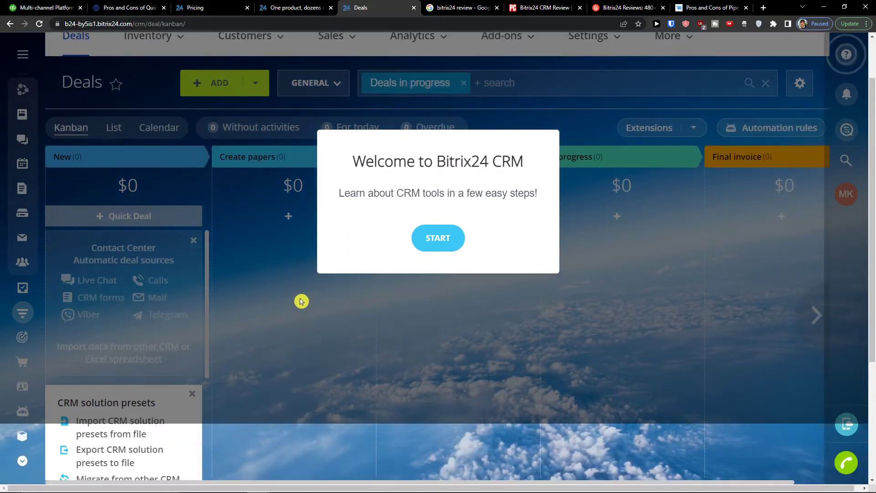
Step through the CRM introduction tour and finish it without inviting colleagues
click(434, 246)
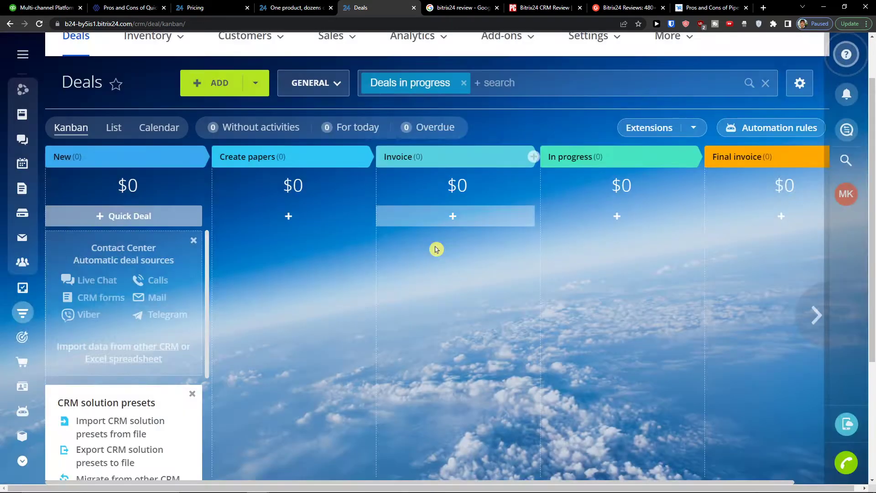
click(283, 333)
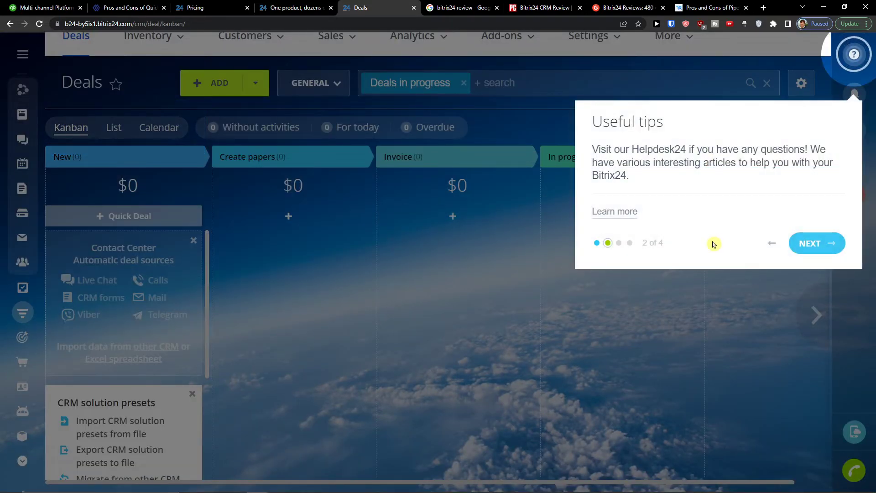
click(803, 243)
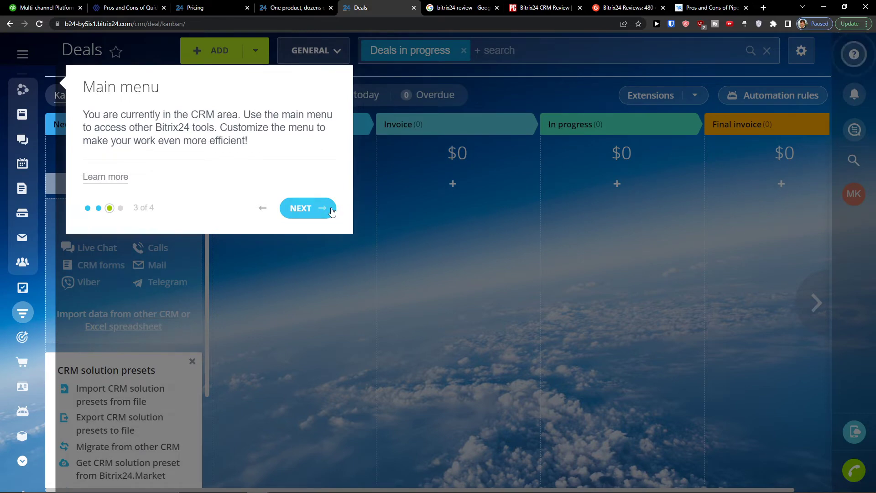
click(331, 212)
click(242, 229)
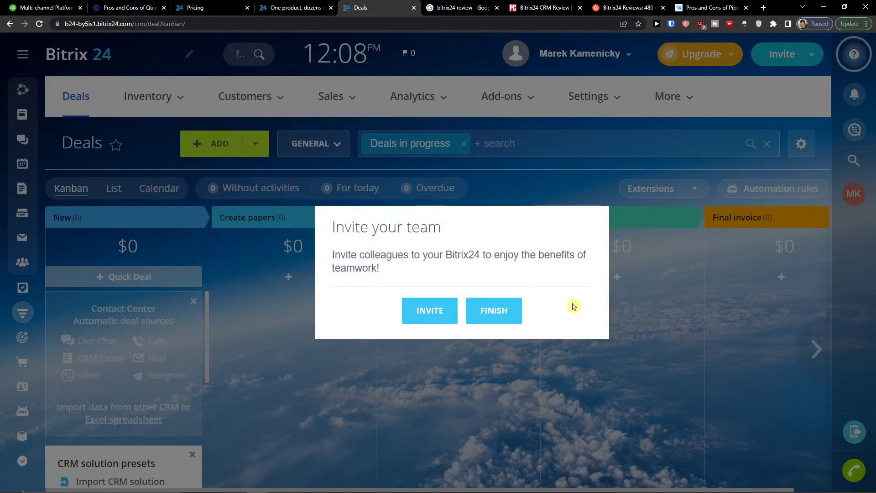
click(492, 311)
Look through the Inventory menu options
scroll(231, 272, down, 4)
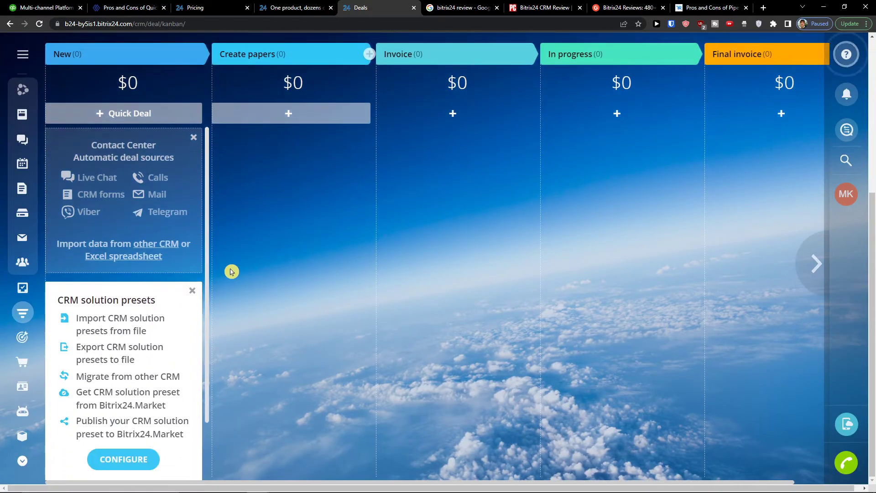
scroll(242, 256, up, 4)
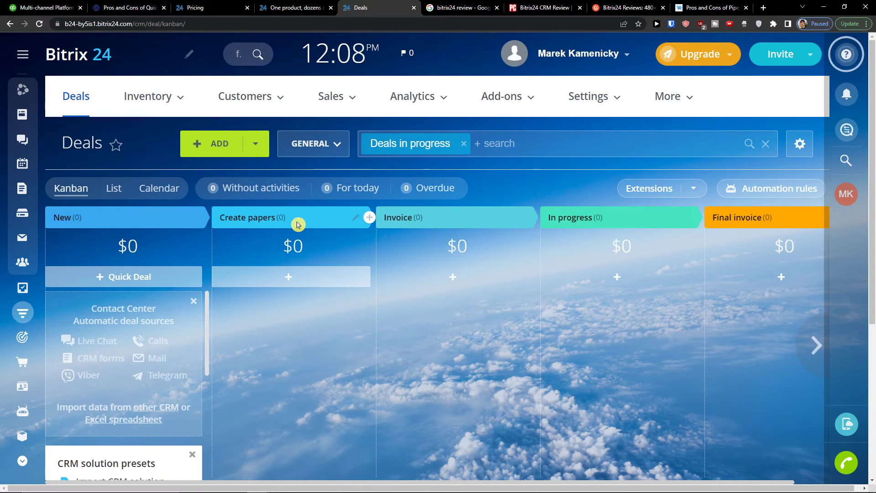
click(151, 107)
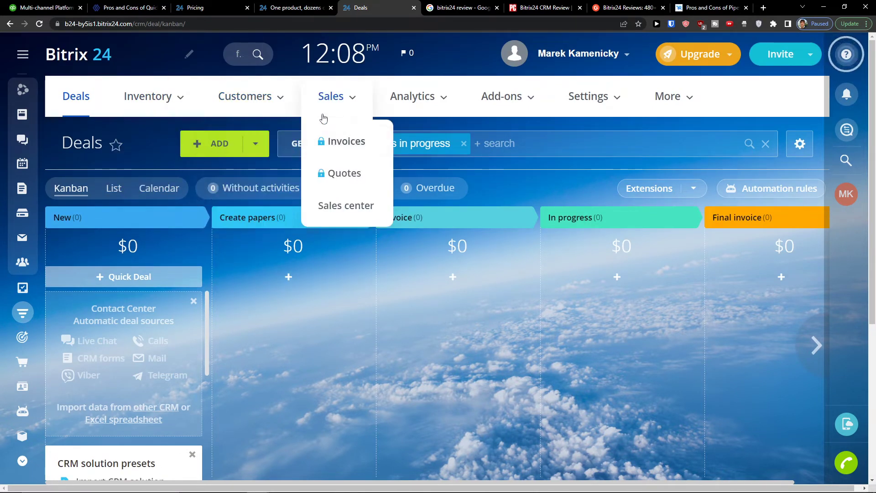
mouse_move(432, 110)
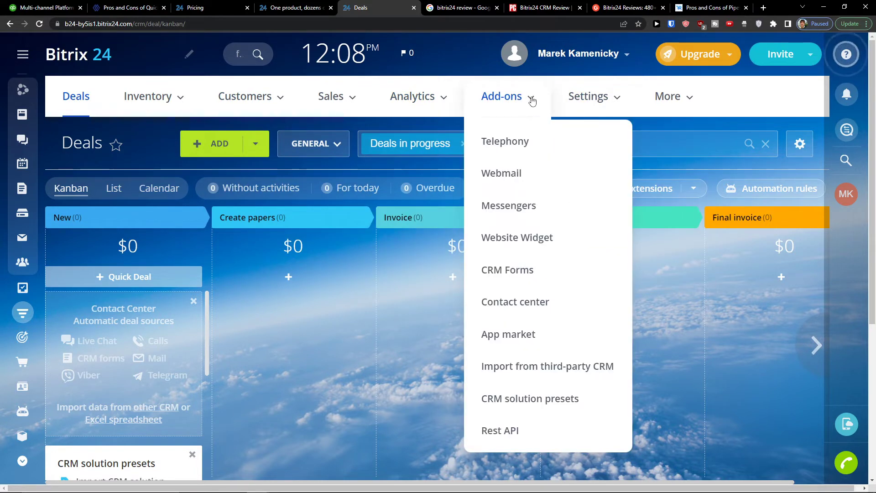
mouse_move(601, 98)
scroll(342, 293, down, 2)
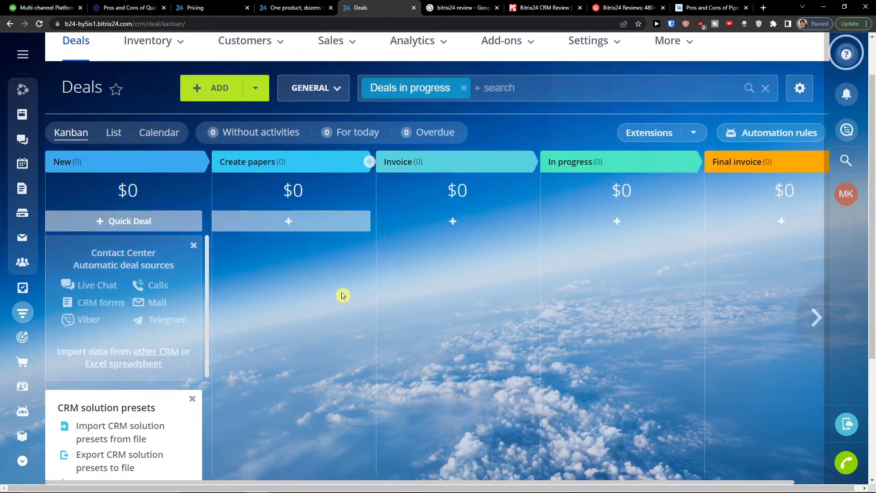
scroll(315, 294, up, 1)
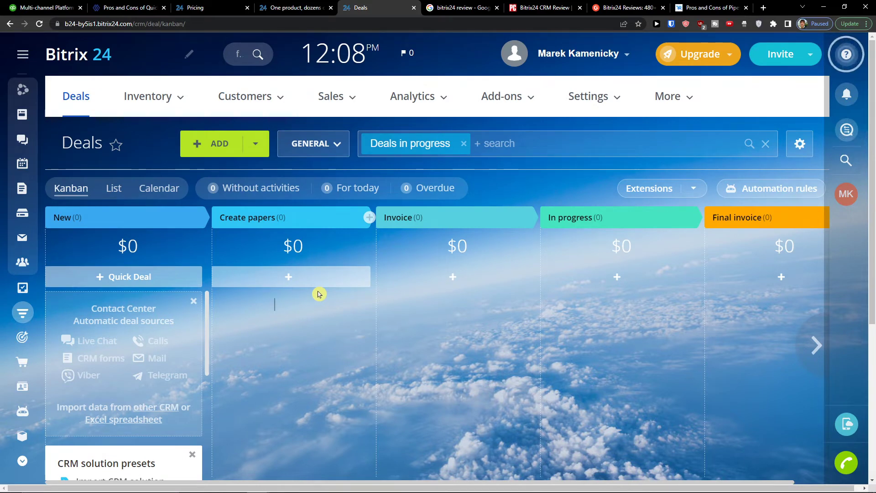
Browse the Sales and Add-ons menus above the empty Deals board
mouse_move(31, 177)
scroll(282, 304, down, 3)
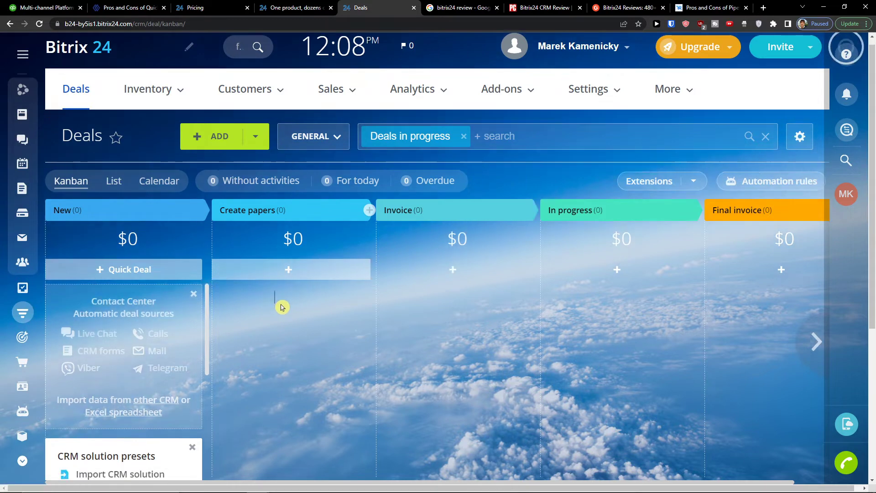
scroll(282, 306, up, 4)
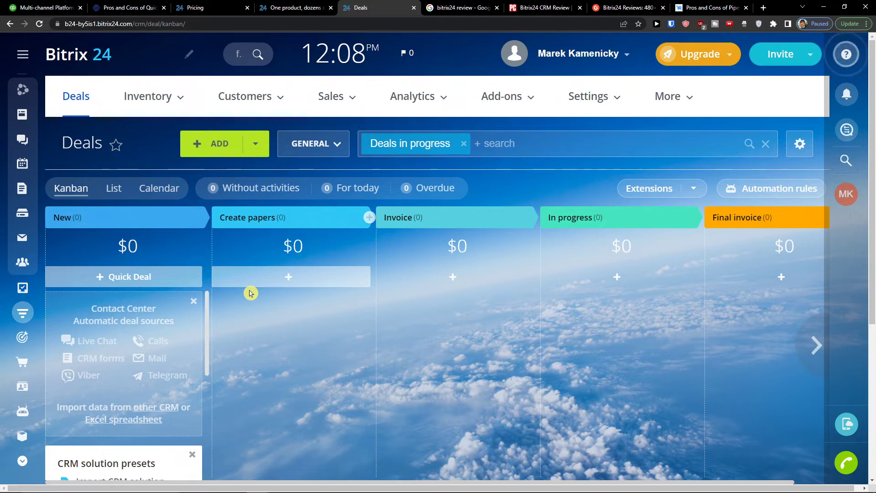
scroll(250, 293, down, 3)
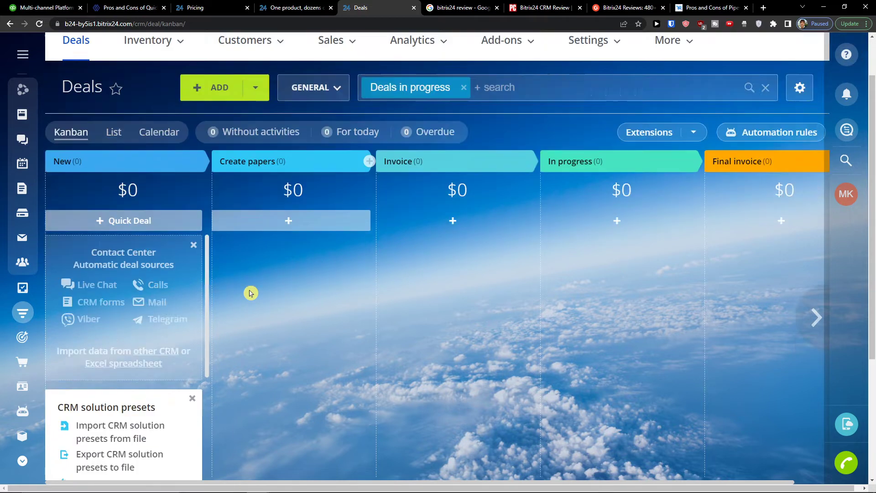
scroll(250, 293, up, 2)
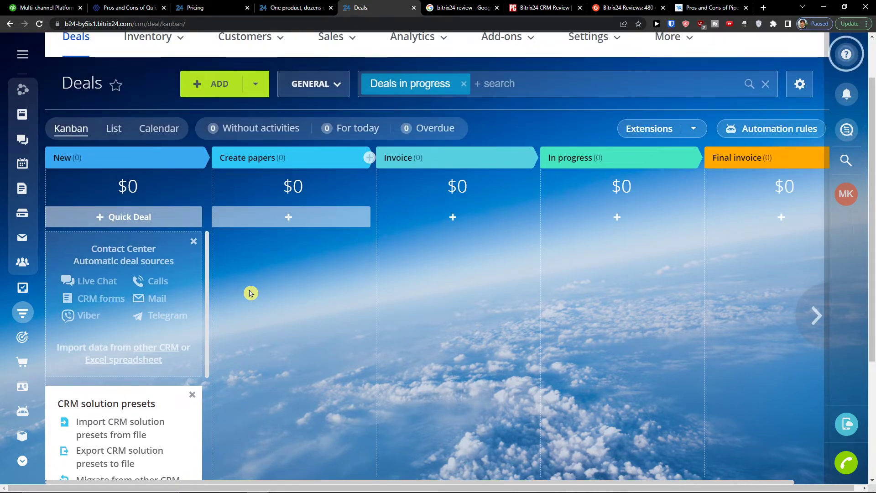
scroll(251, 292, up, 1)
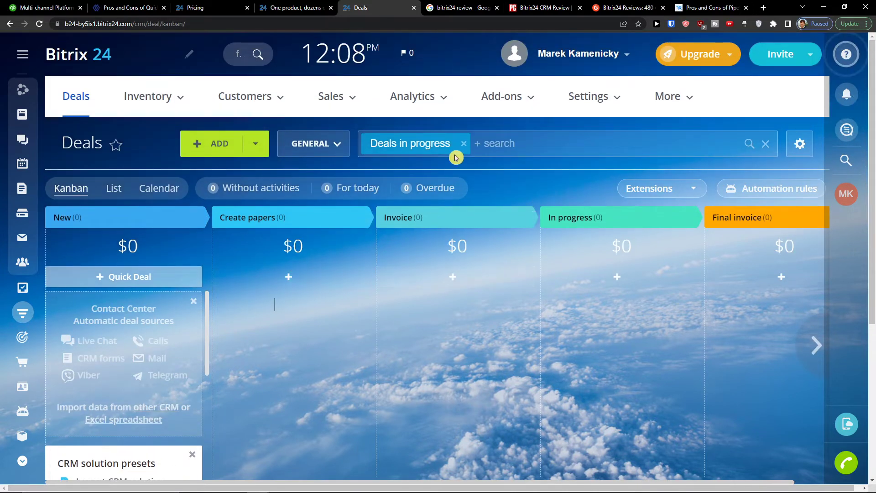
mouse_move(164, 98)
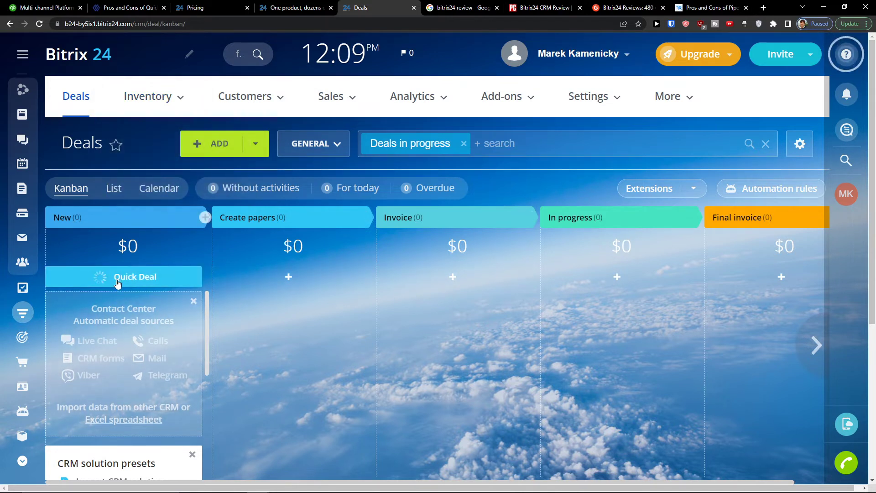
Save Deal #1 as a quick deal in the New column, then drag it toward Create papers
scroll(110, 326, down, 2)
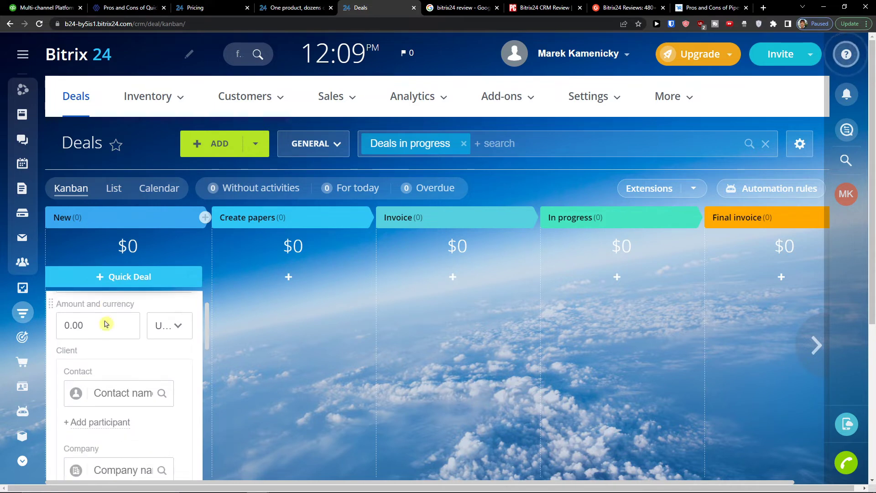
scroll(143, 352, down, 5)
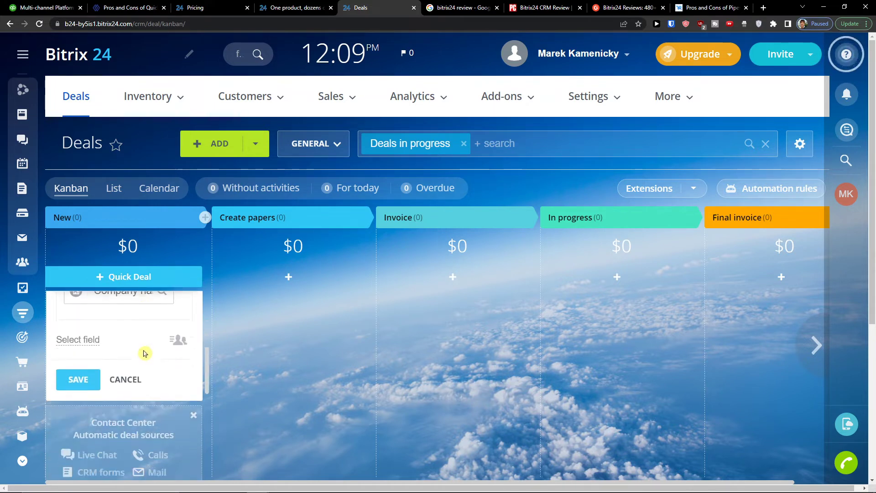
click(75, 371)
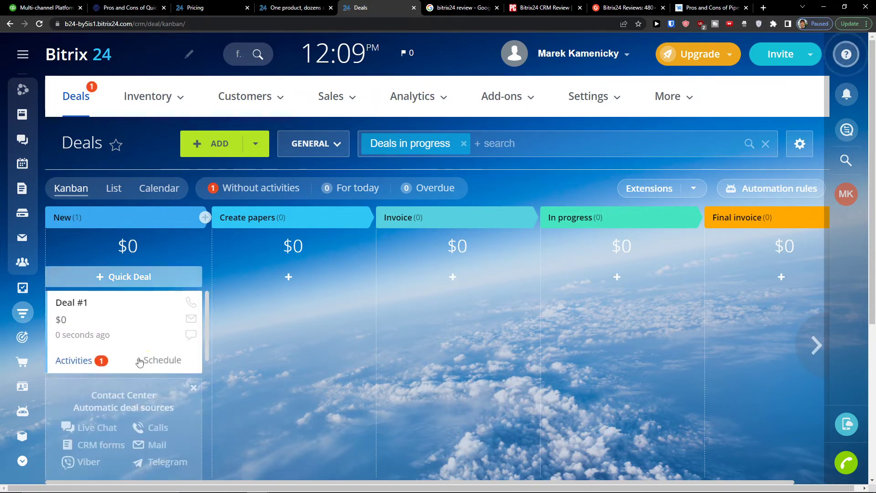
drag(128, 309, 415, 275)
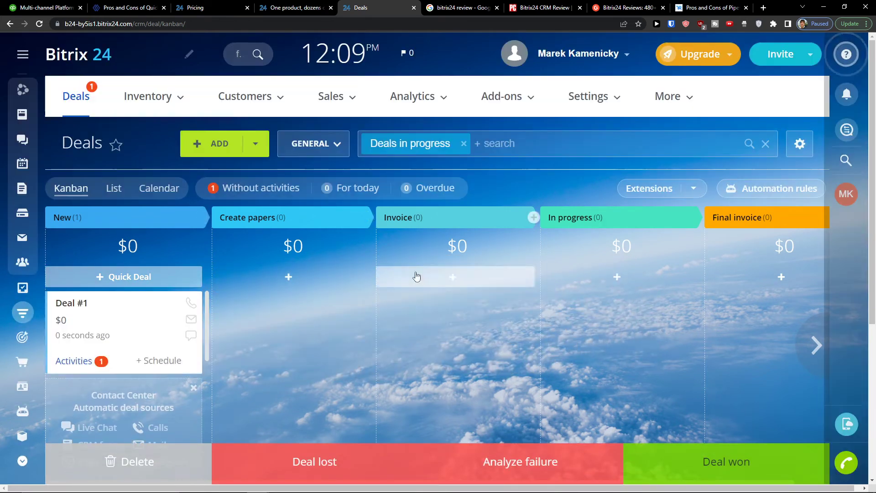
mouse_move(28, 141)
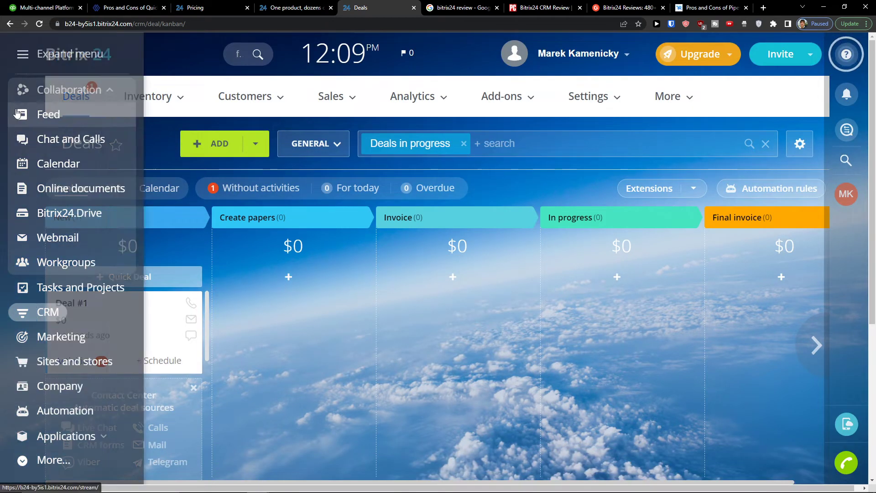
Go to Tasks and Projects and switch to the empty Projects list
click(53, 286)
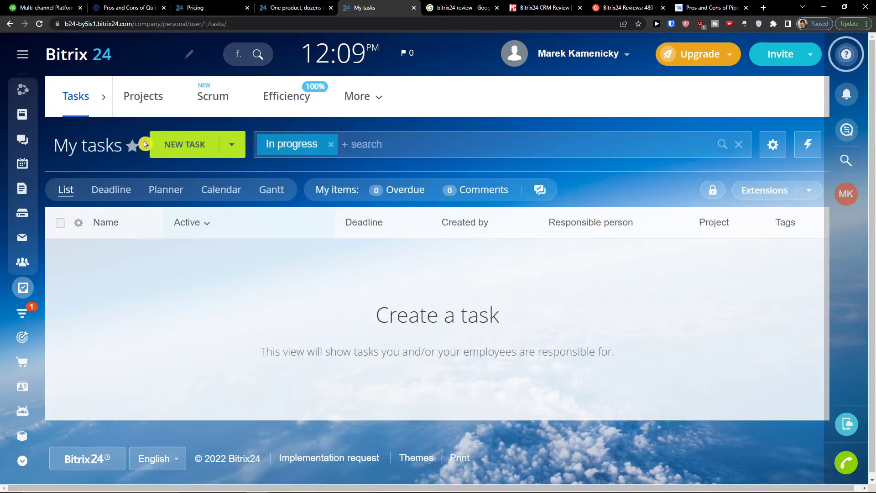
mouse_move(46, 280)
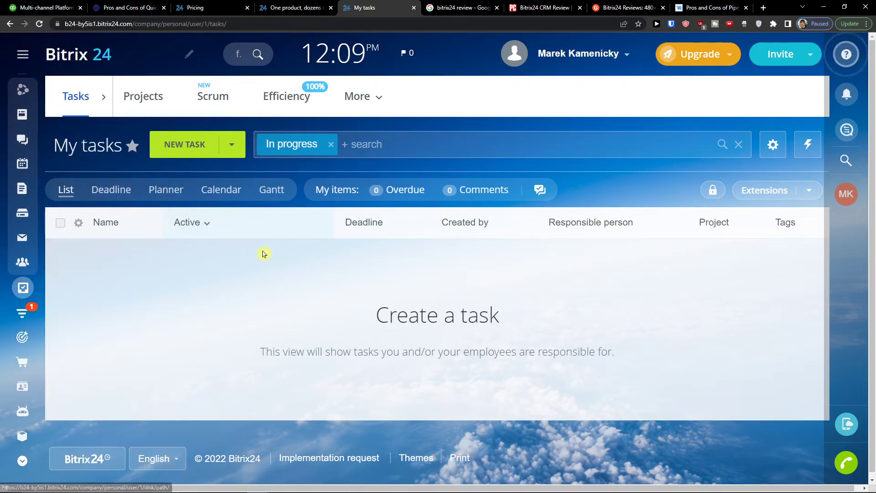
click(200, 8)
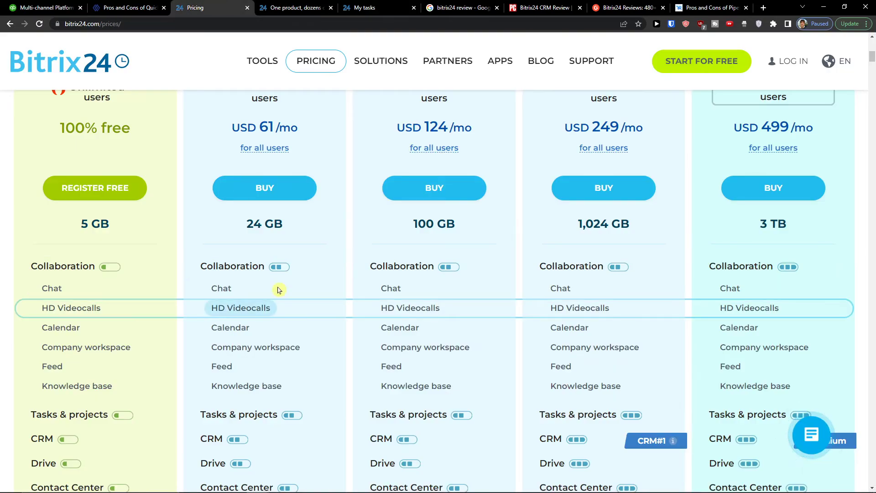
click(314, 7)
click(360, 8)
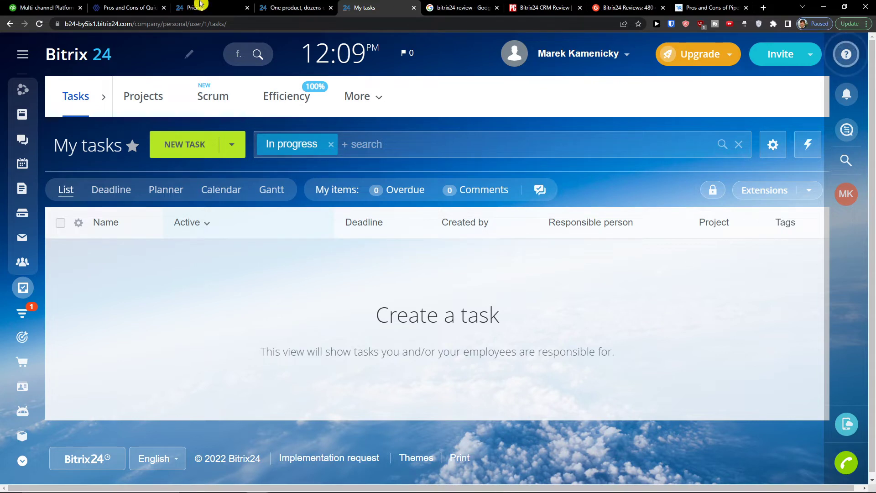
click(139, 97)
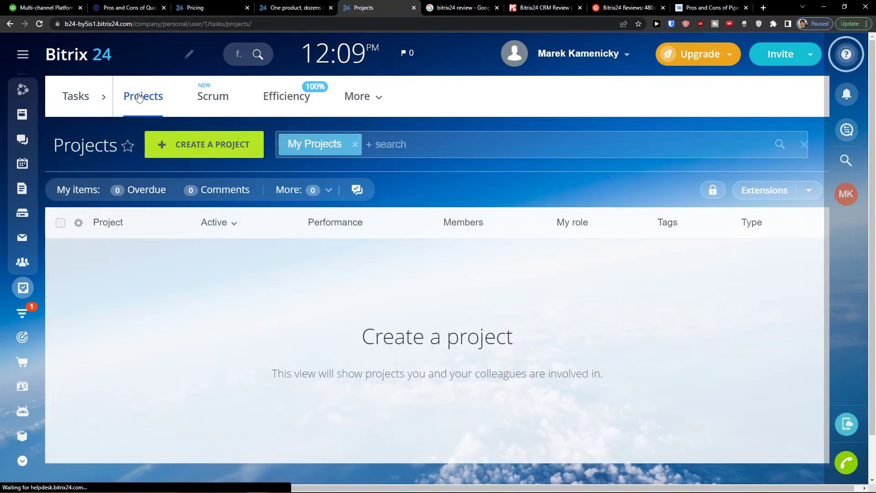
Get the new-project wizard to load at the type step, reloading the stalled form
click(184, 141)
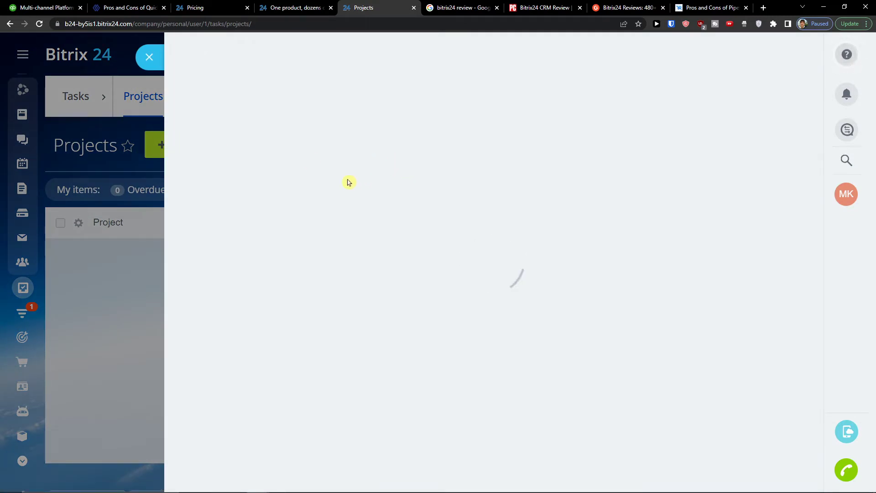
click(128, 289)
click(233, 151)
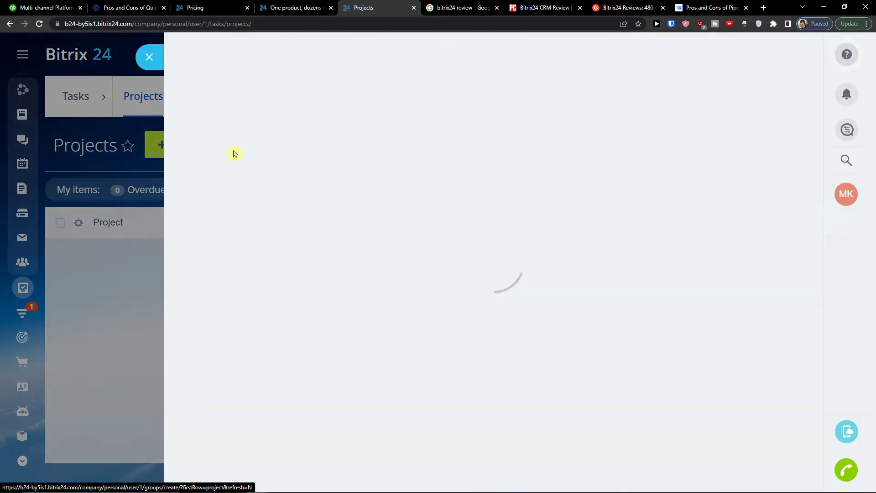
click(39, 24)
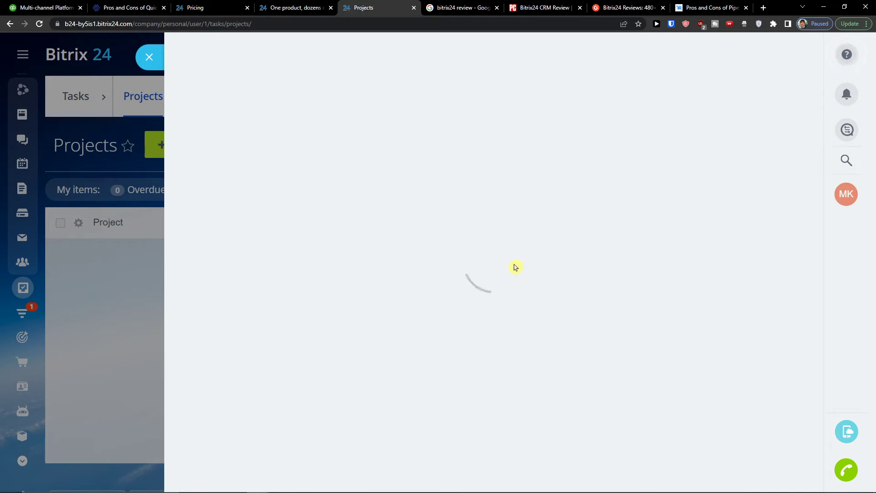
click(14, 180)
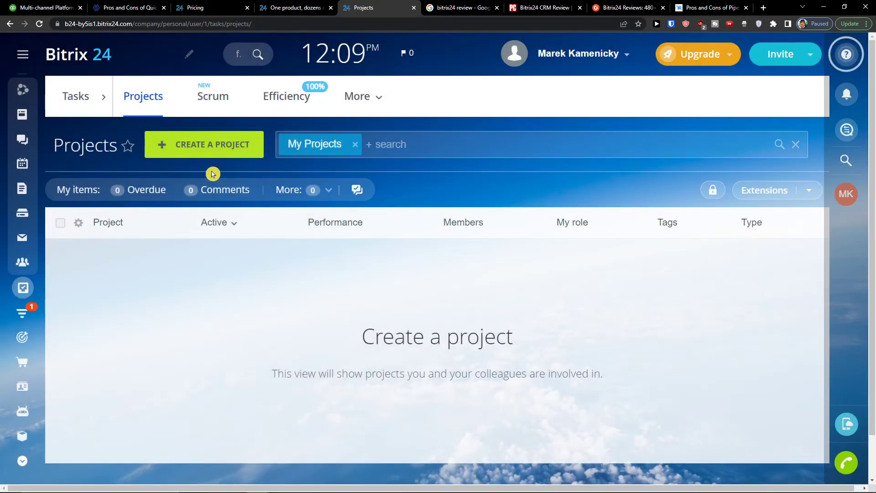
click(181, 145)
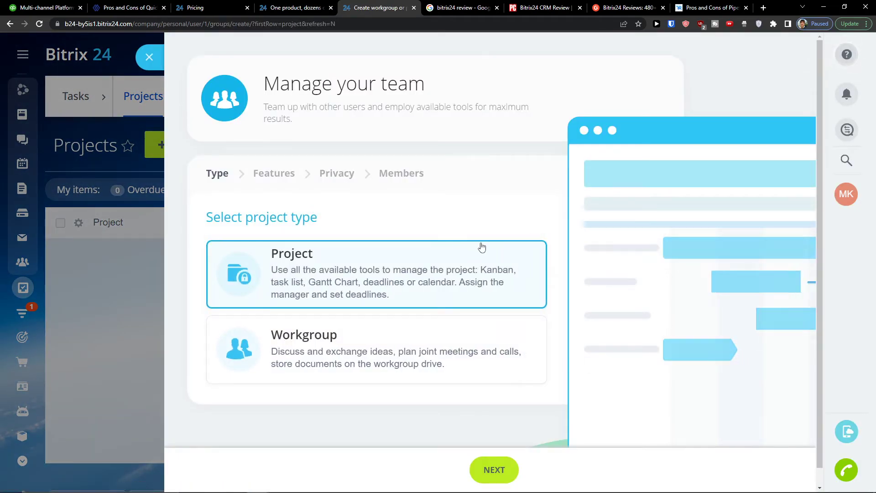
Name the project 'Youtube Channel', keep it Public with default members, and finish
scroll(338, 292, down, 1)
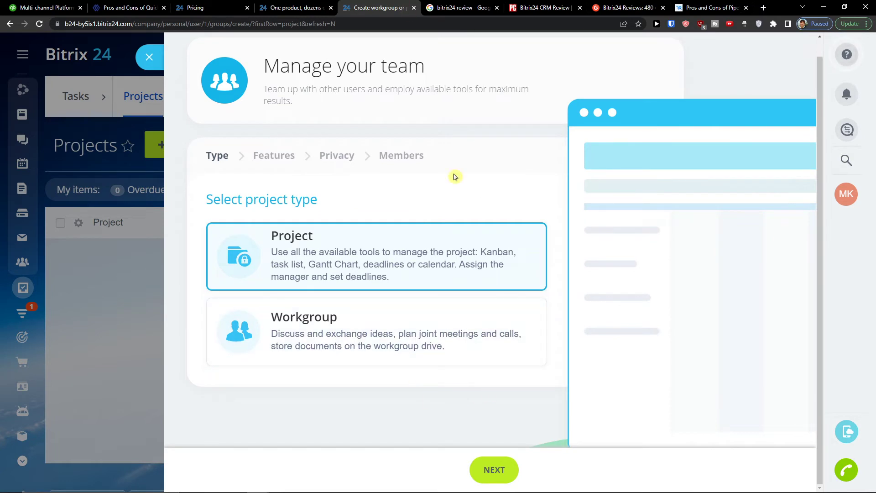
click(483, 470)
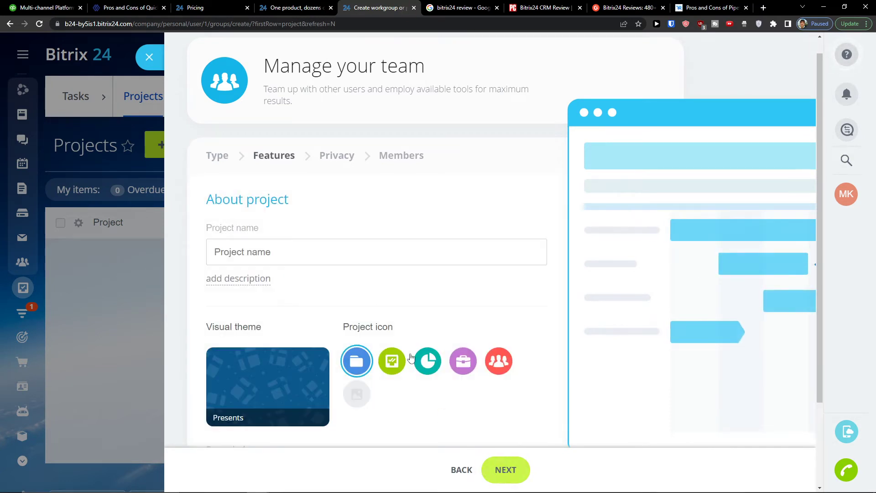
click(352, 257)
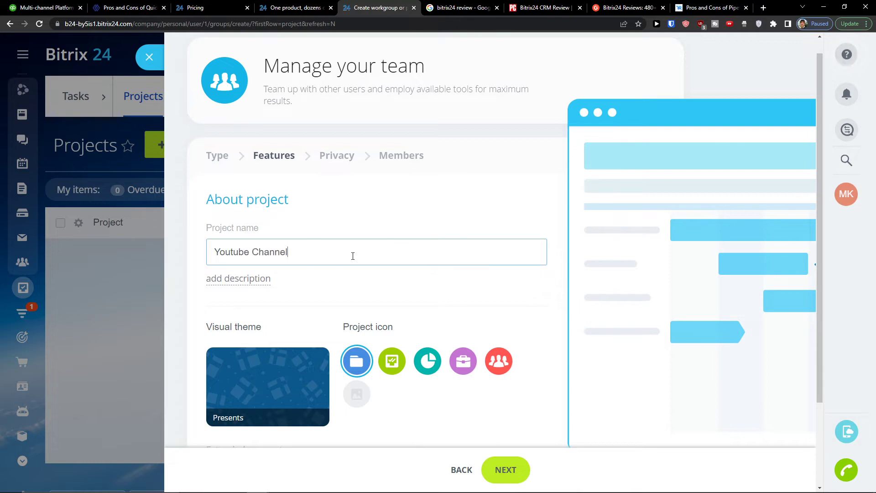
click(500, 480)
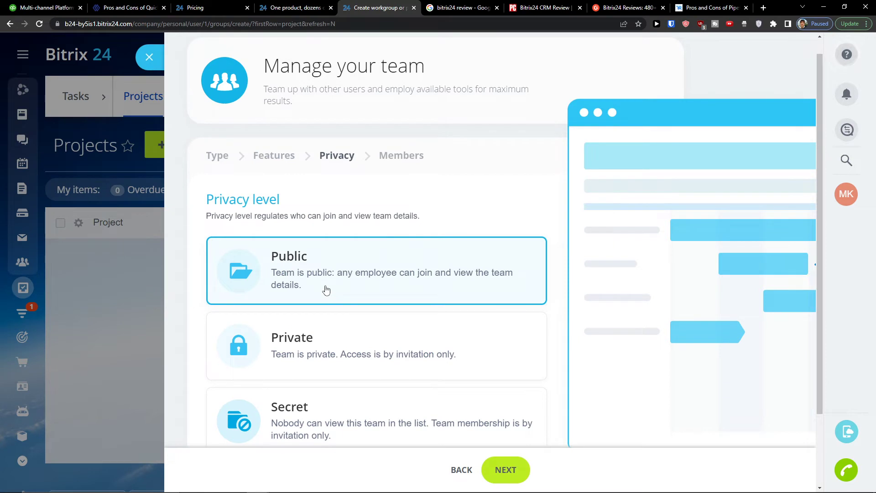
scroll(326, 290, down, 2)
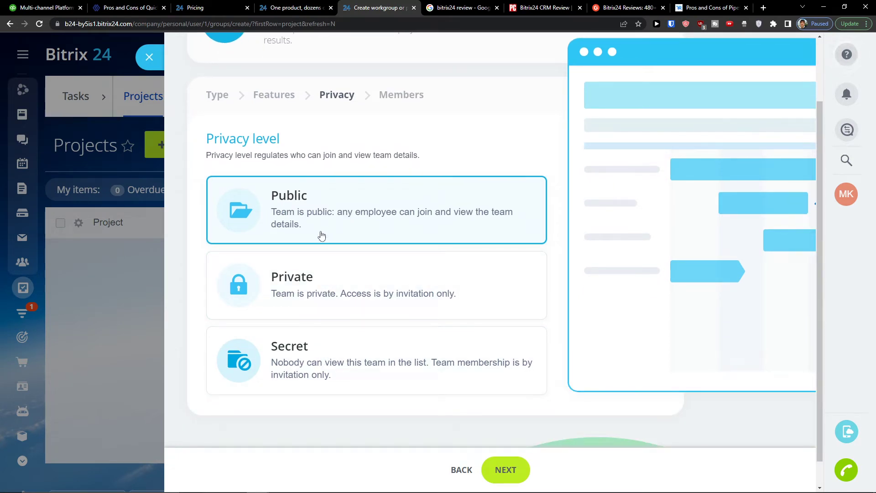
click(497, 467)
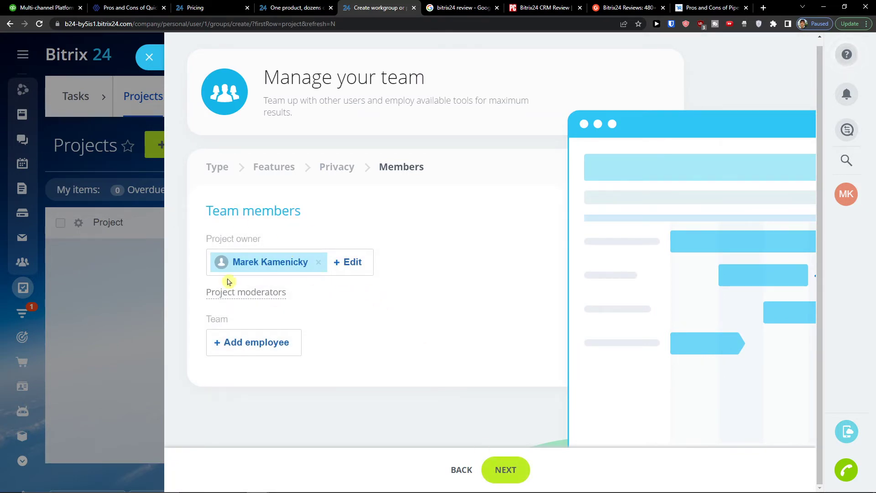
click(505, 473)
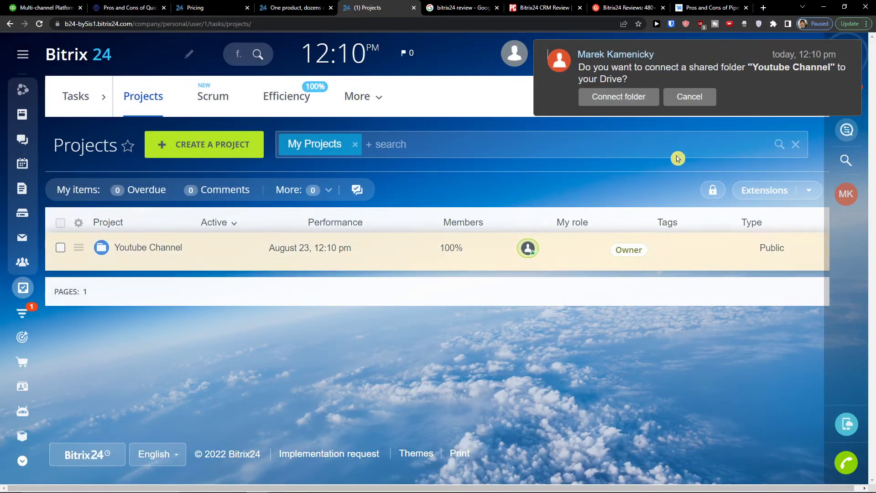
Dismiss the shared-folder offer and notifications panel, then start a new task in Youtube Channel
click(693, 100)
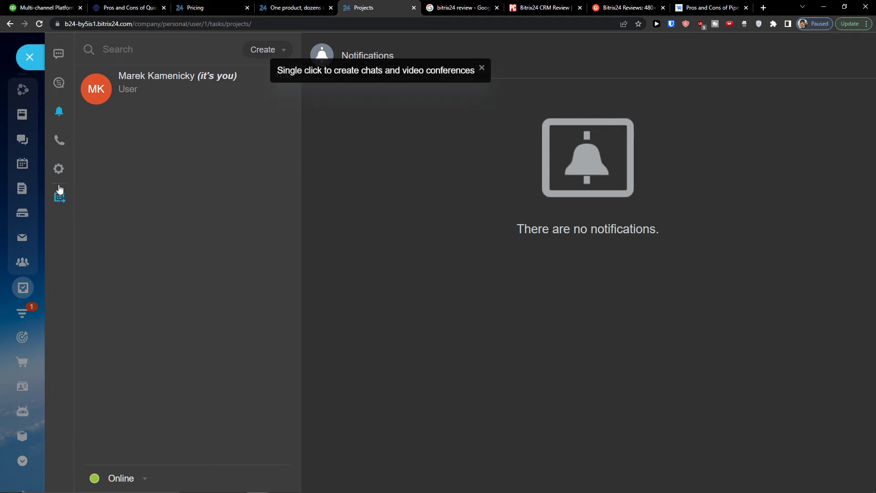
click(14, 209)
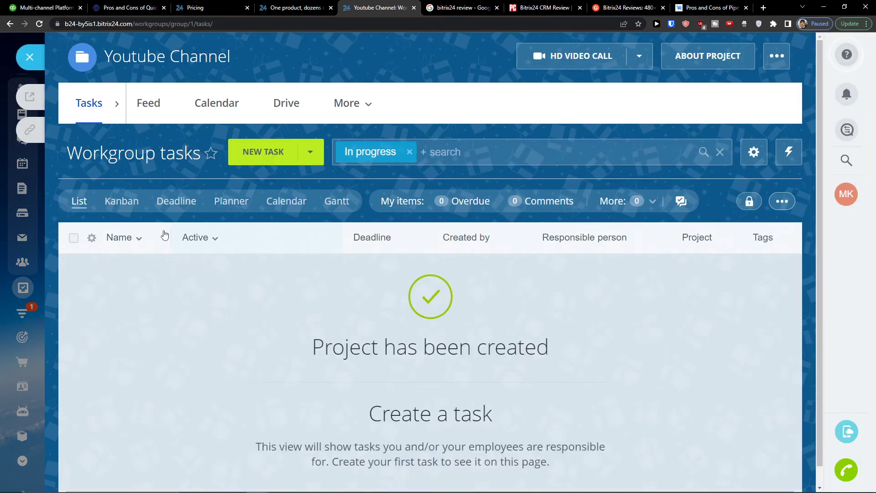
scroll(237, 251, down, 1)
scroll(314, 267, up, 1)
scroll(319, 268, down, 1)
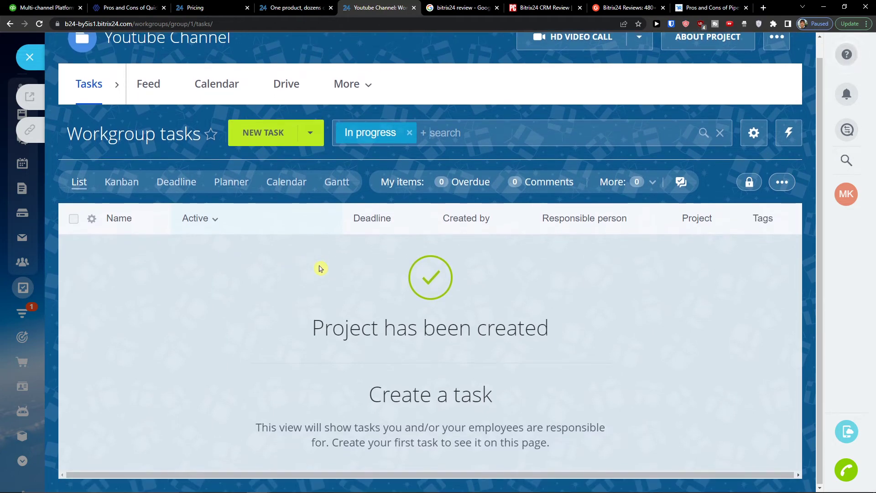
click(263, 143)
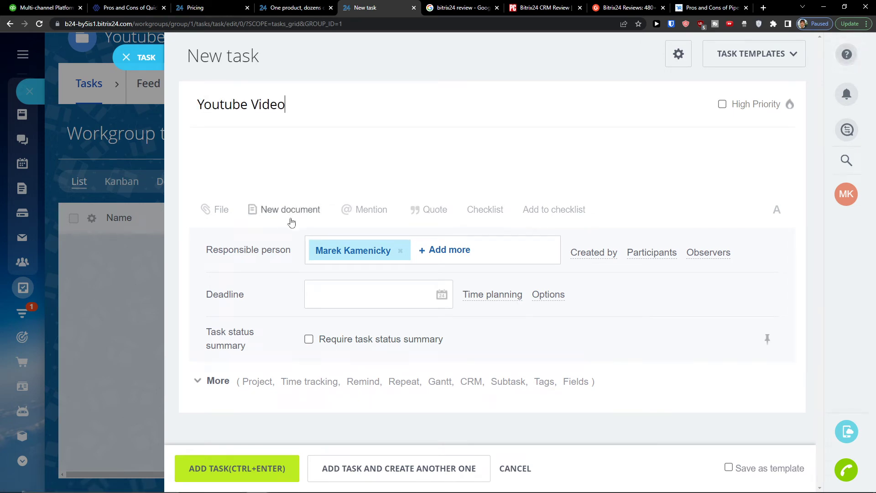
Give the Youtube Video task an August 25 deadline and save it
click(436, 297)
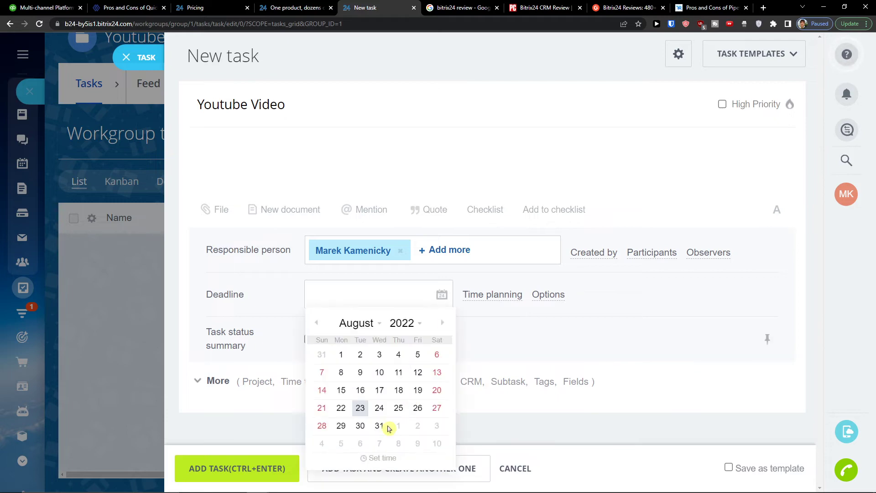
click(401, 410)
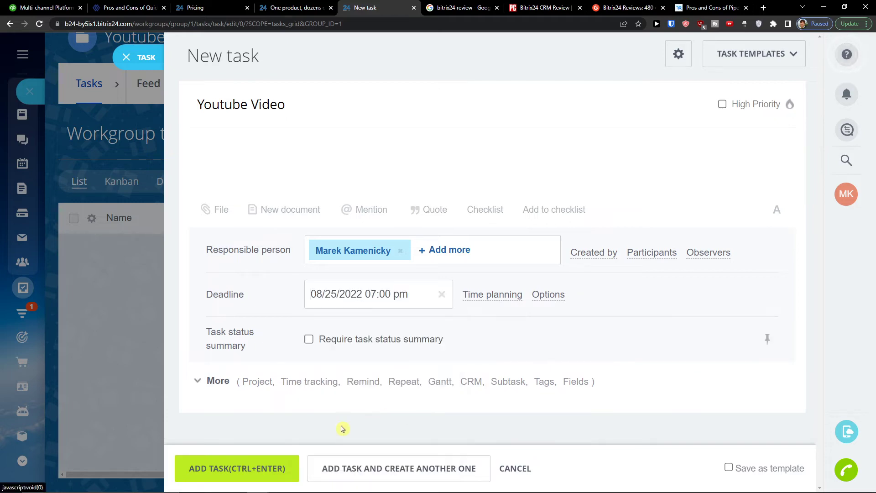
click(226, 477)
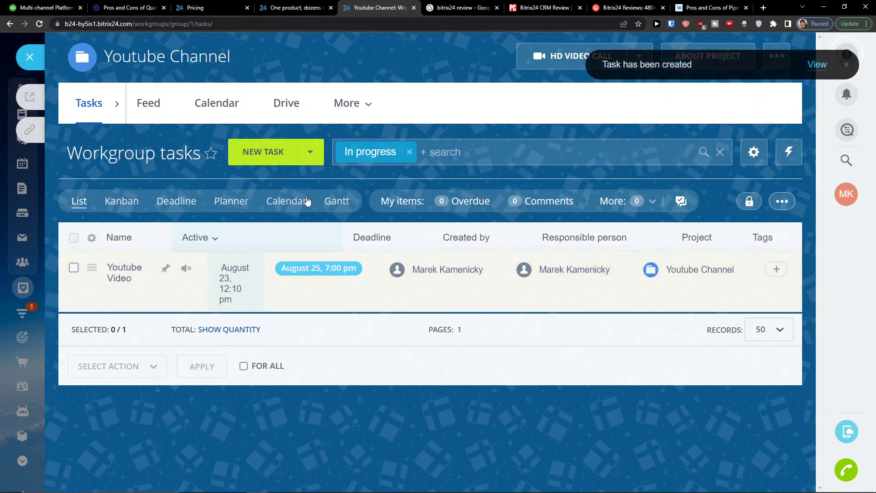
drag(173, 297, 373, 305)
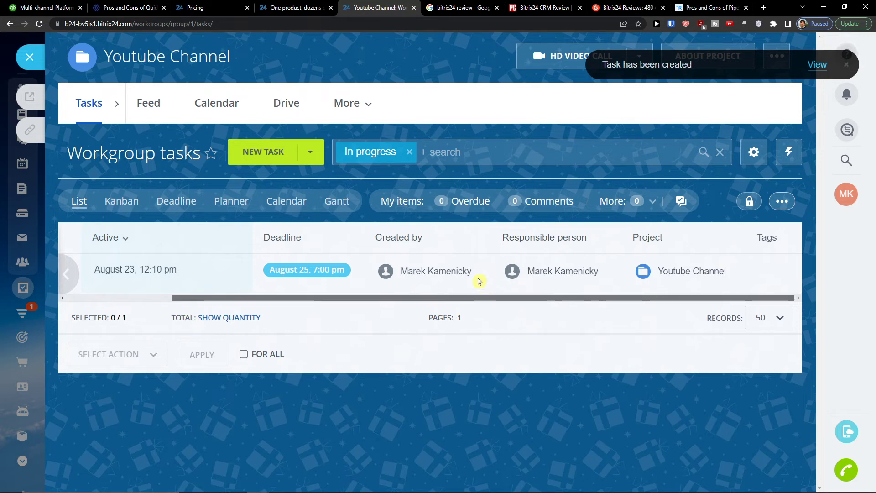
mouse_move(67, 274)
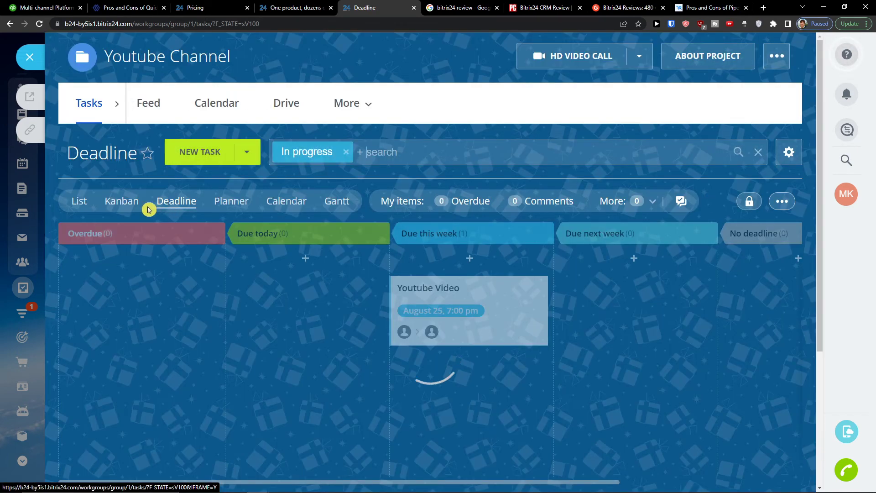
Drag Youtube Video into Due this week (August 26, 7:00 pm) and show the Planner board
drag(412, 294, 294, 296)
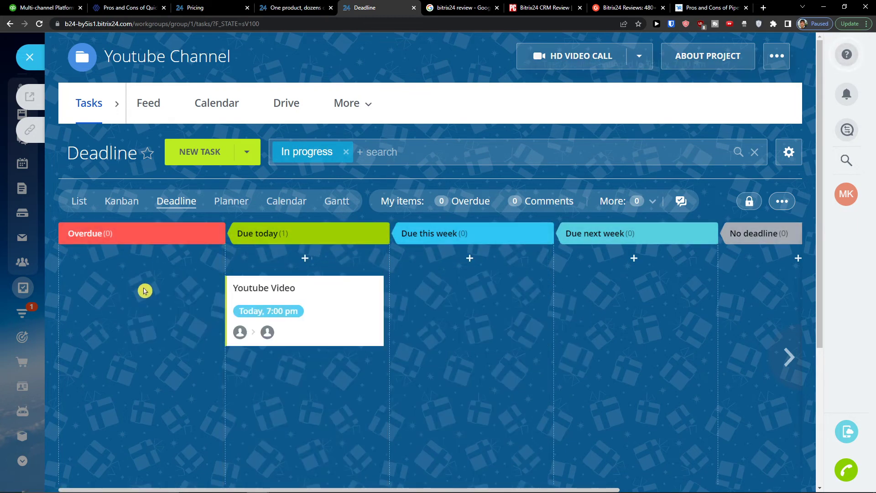
drag(242, 290, 483, 303)
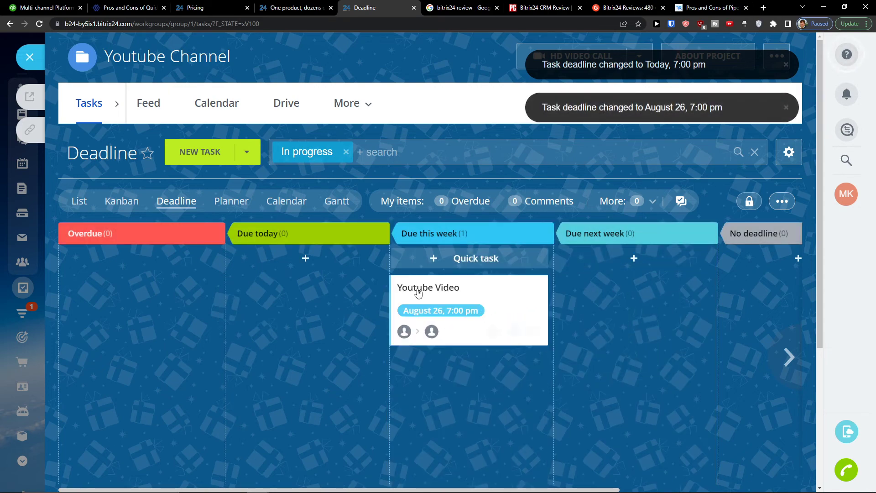
click(232, 205)
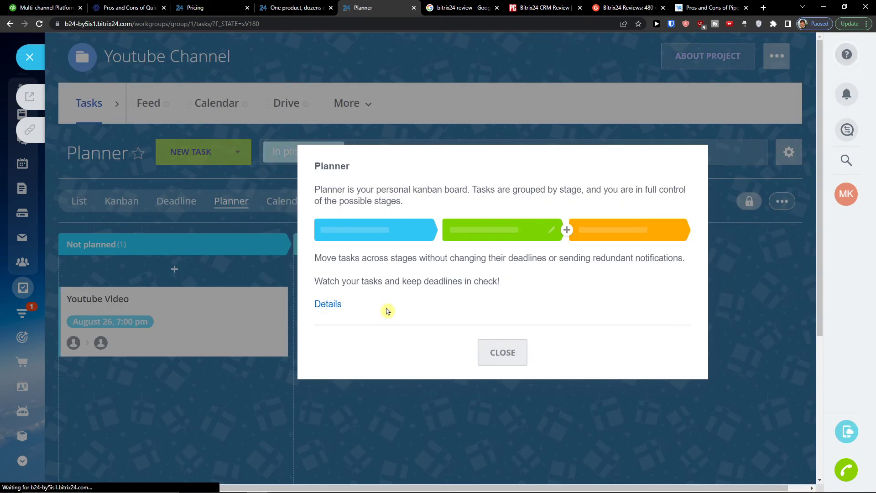
click(501, 357)
drag(168, 340, 155, 320)
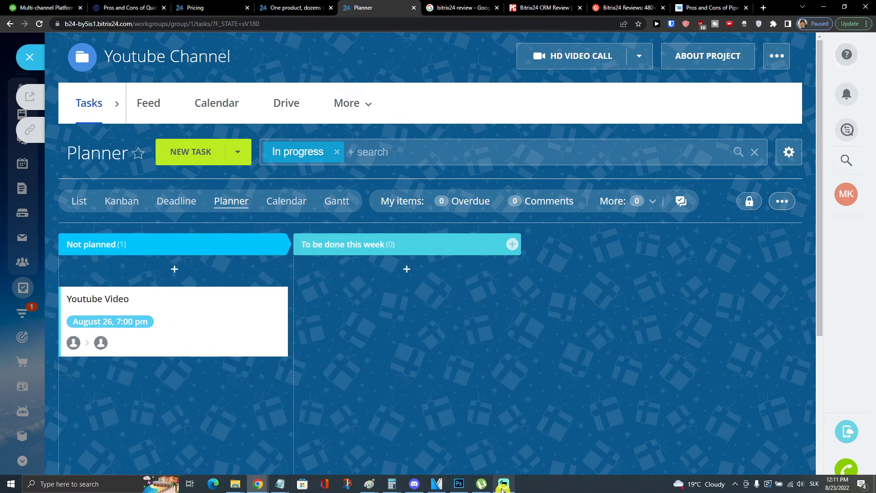